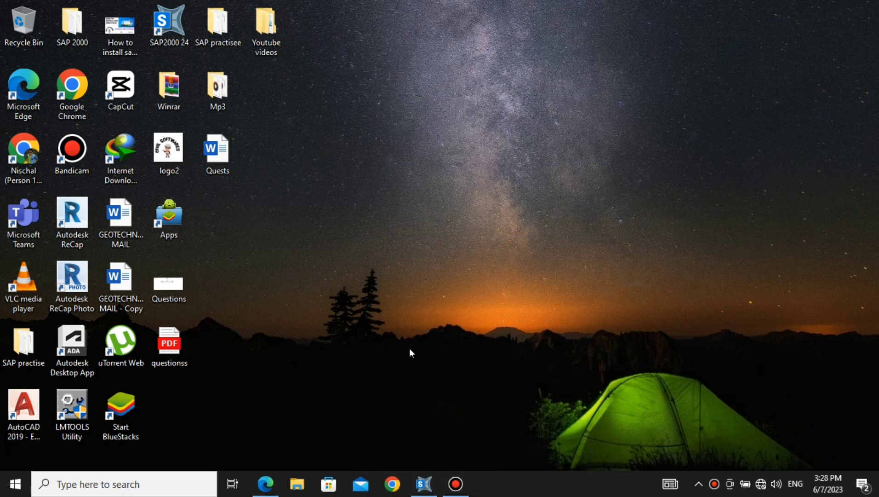
Step: Look over the beam problems in questionss.pdf, switch to SAP2000 and start a new model
click(419, 484)
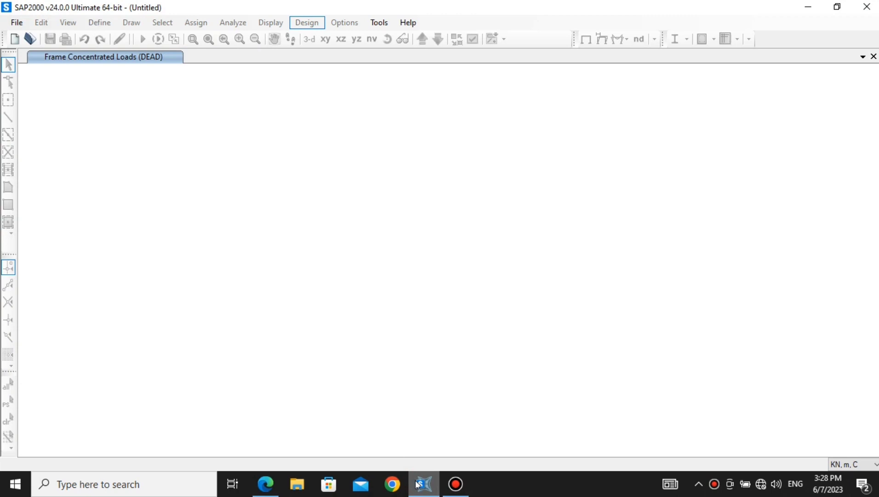
click(266, 483)
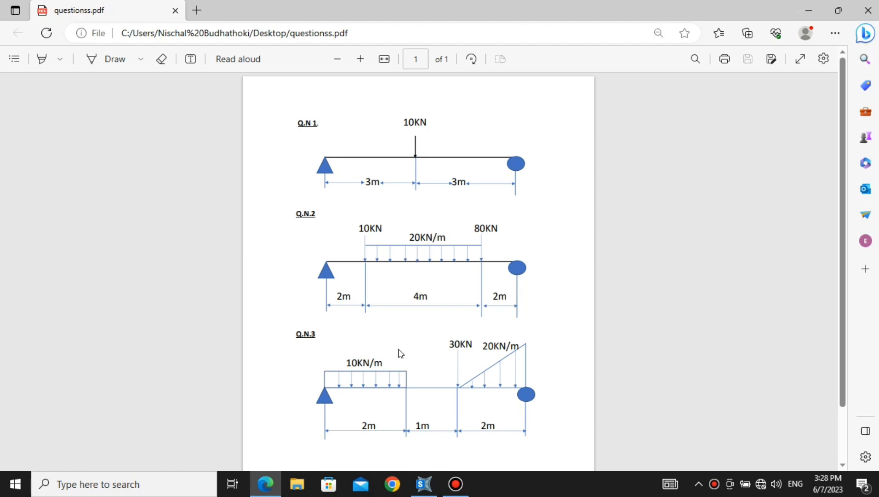
click(425, 483)
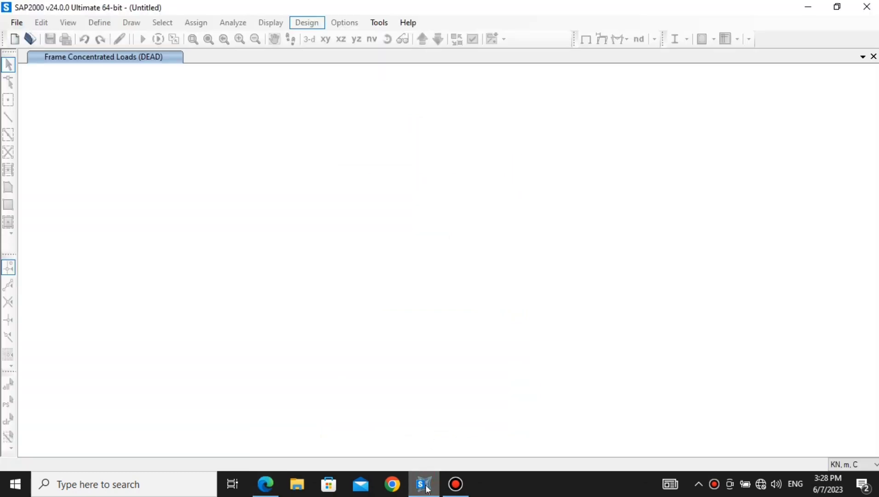
click(17, 22)
click(17, 22)
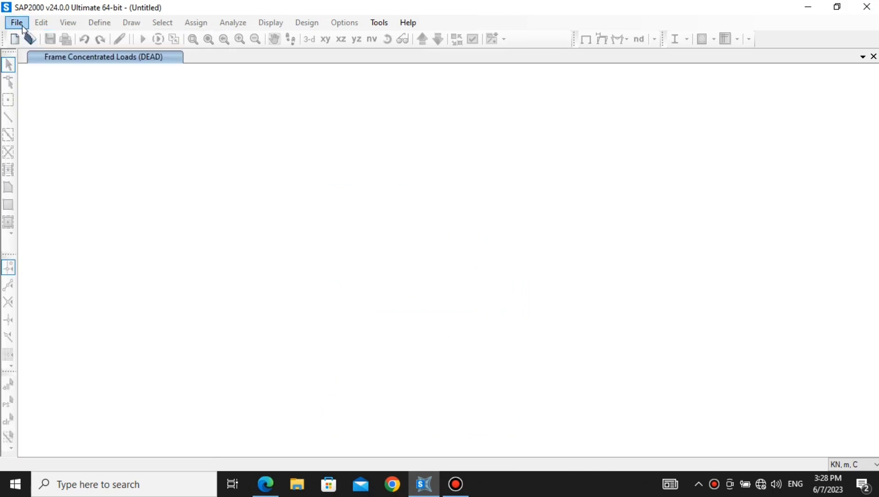
click(16, 22)
click(18, 37)
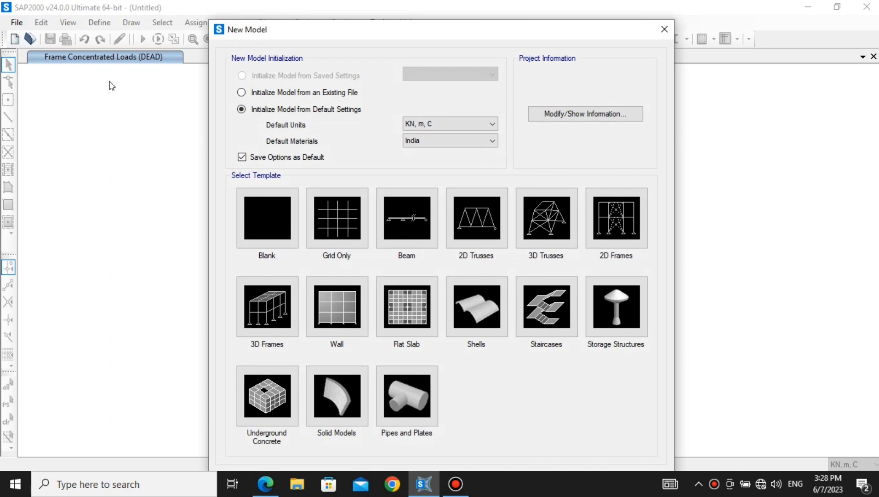
Step: Check the Q.N 1 beam in questionss.pdf and choose the Grid Only template for the new model in SAP2000
drag(376, 36, 397, 20)
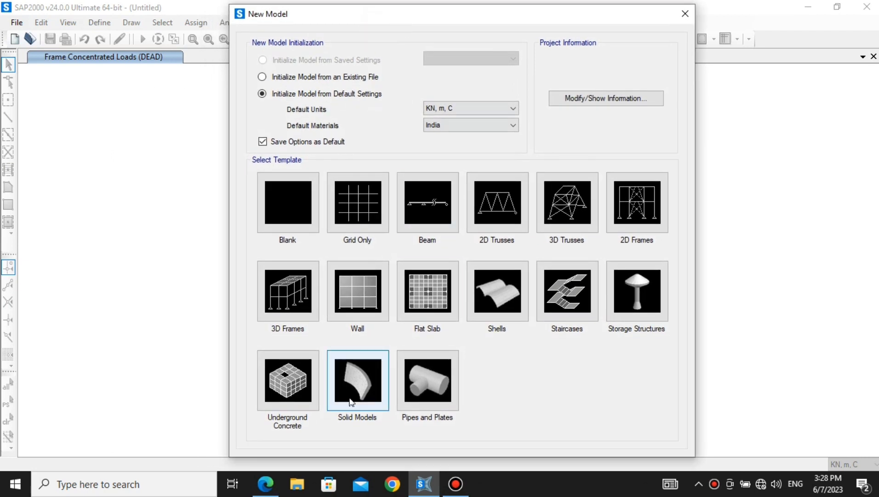
click(266, 483)
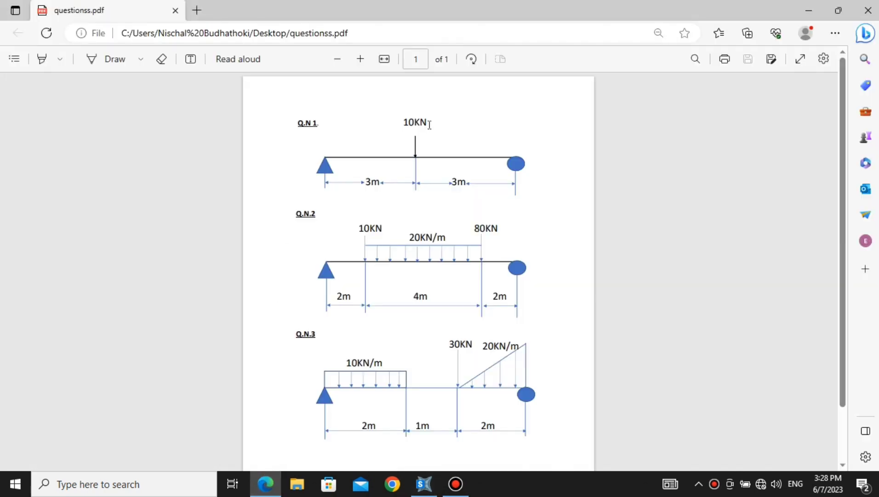
click(424, 483)
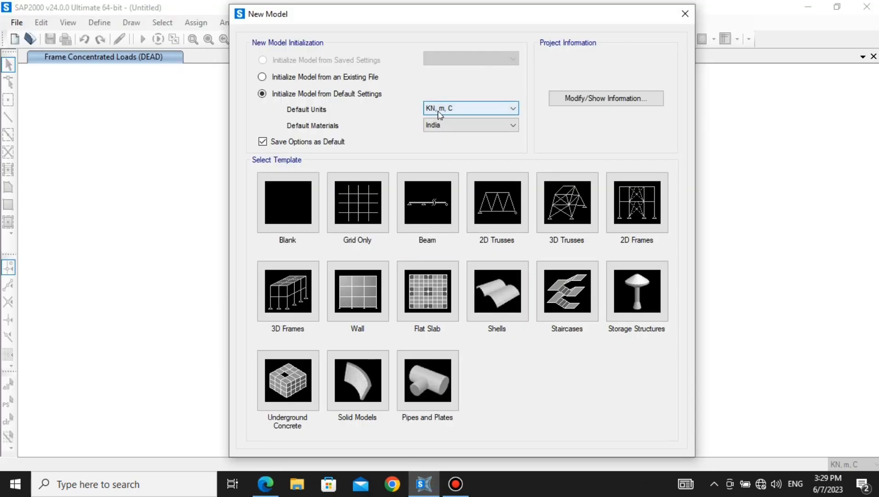
click(354, 222)
drag(443, 76, 502, 46)
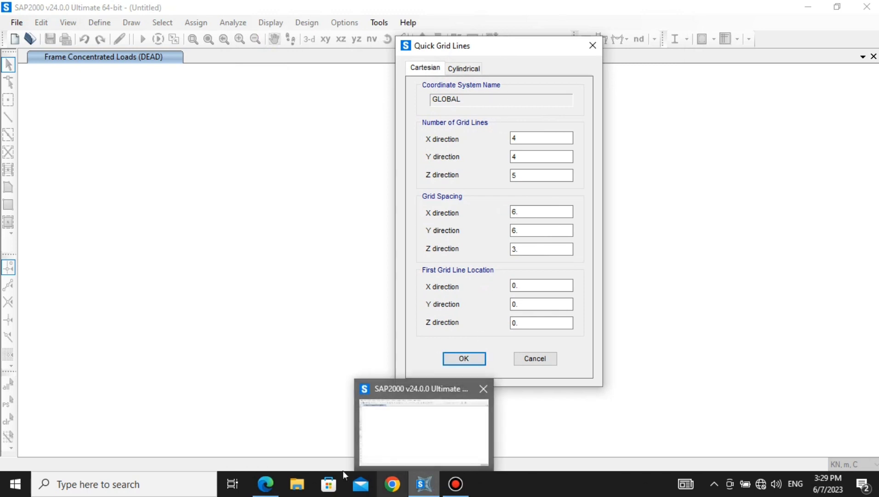
Step: Create the Cartesian grid with 2 X, 1 Y and 2 Z grid lines, checking the beam's dimensions in questionss.pdf
click(267, 486)
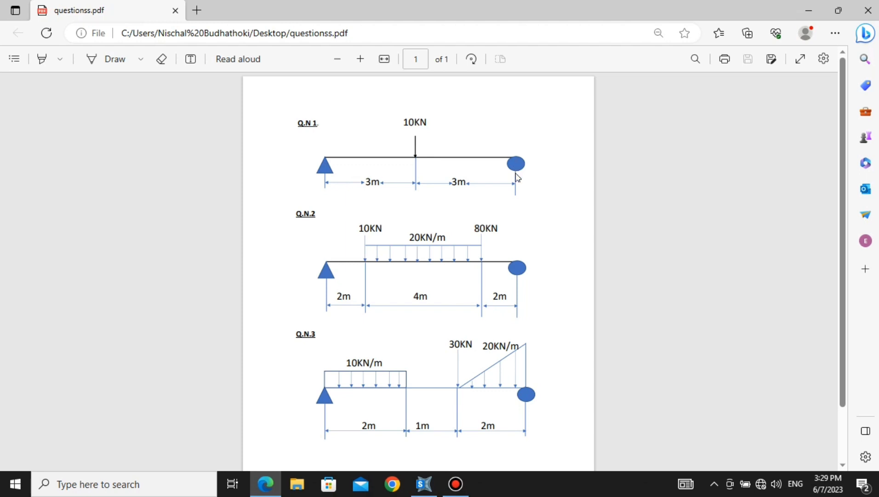
click(424, 484)
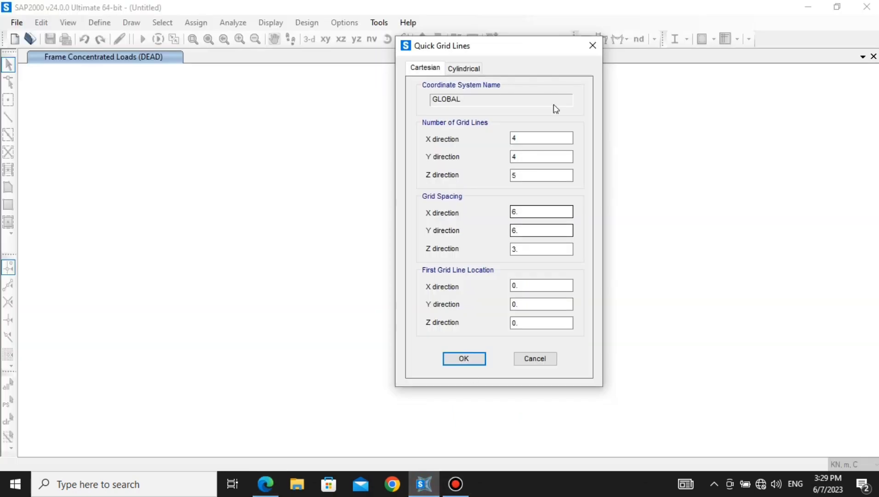
click(538, 137)
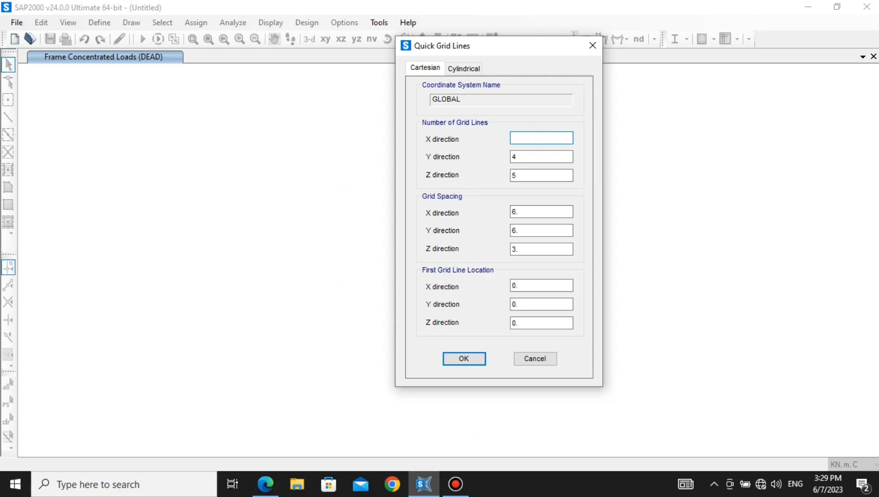
double_click(540, 155)
key(BackSpace)
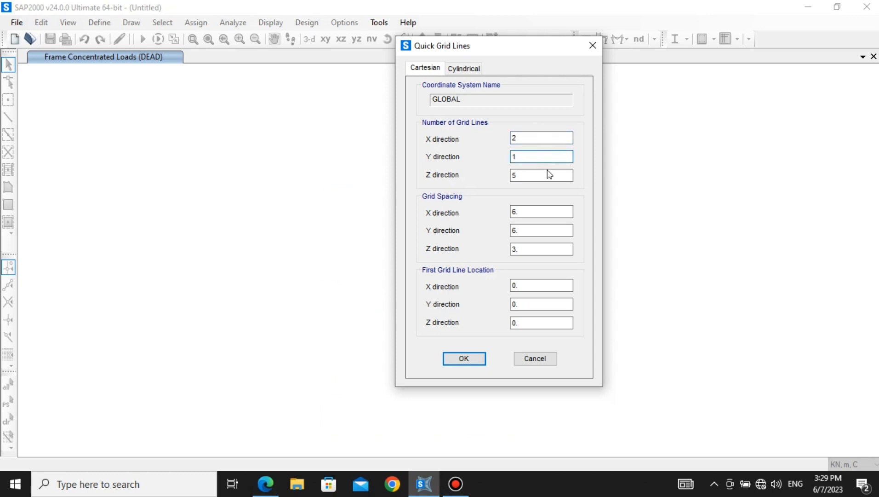
click(548, 179)
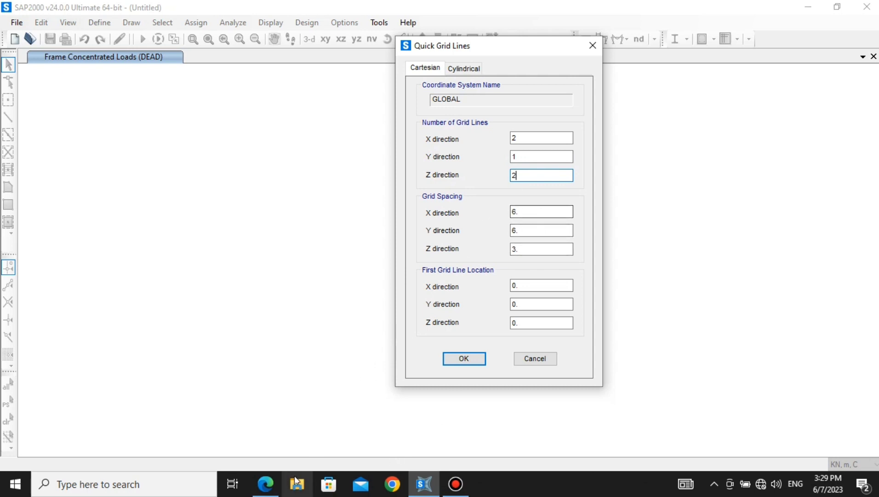
click(275, 484)
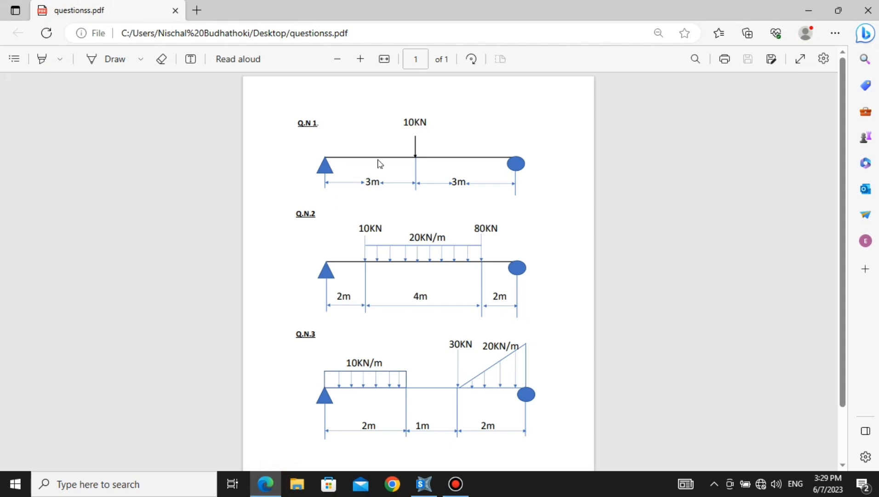
click(424, 484)
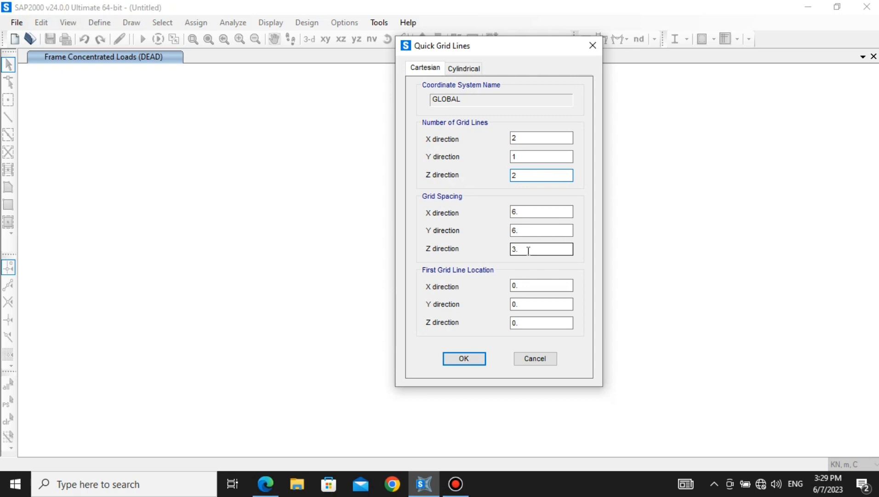
click(482, 363)
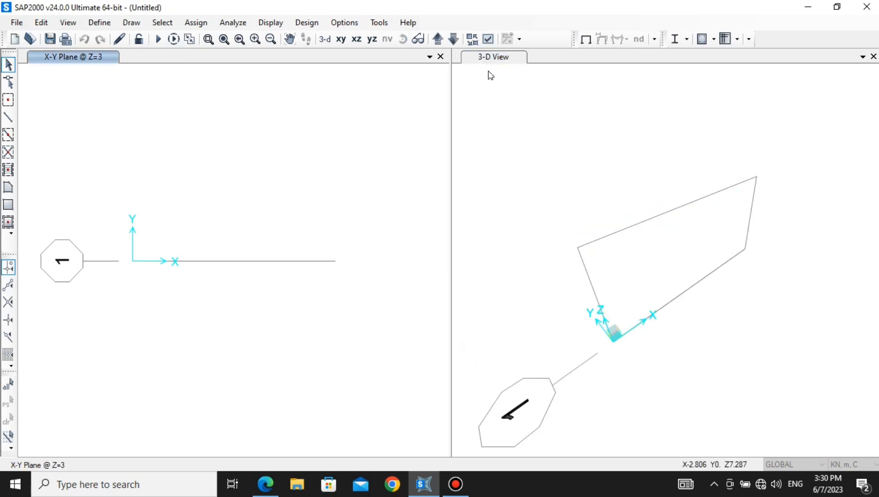
Step: Change the X-Y plane view to the X-Z plane at Y=0 and review the beam problems in questionss.pdf
click(81, 61)
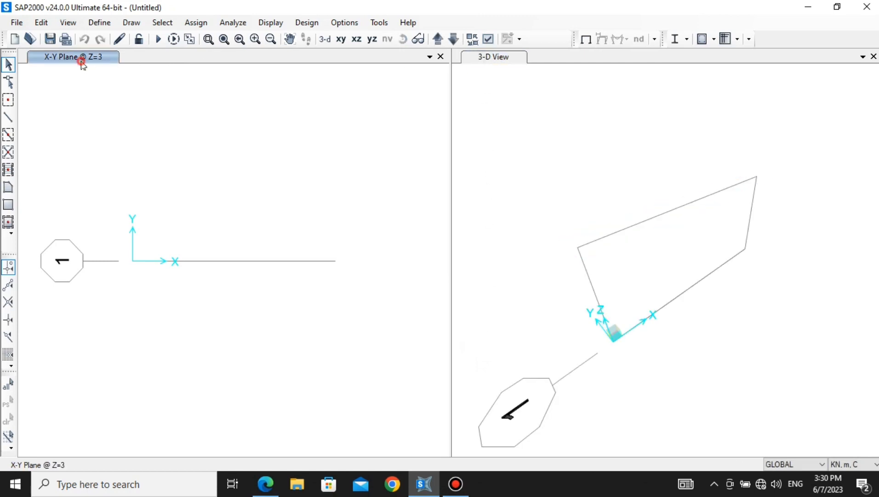
click(357, 44)
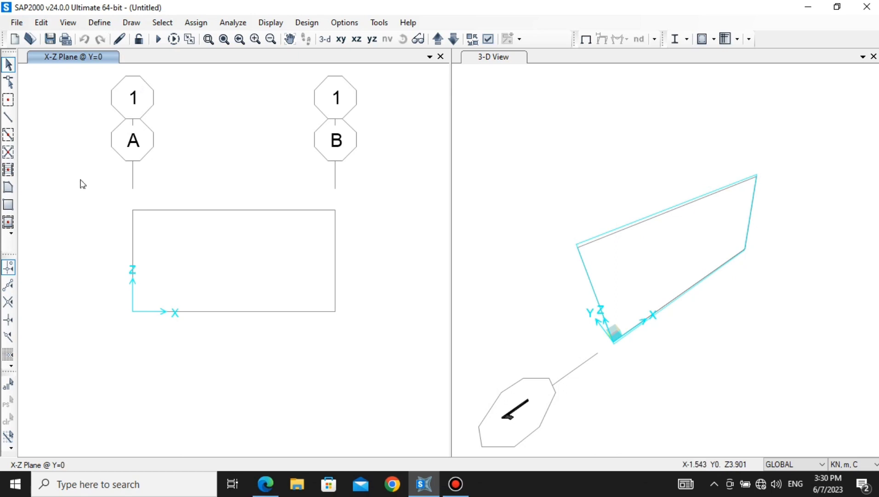
click(265, 483)
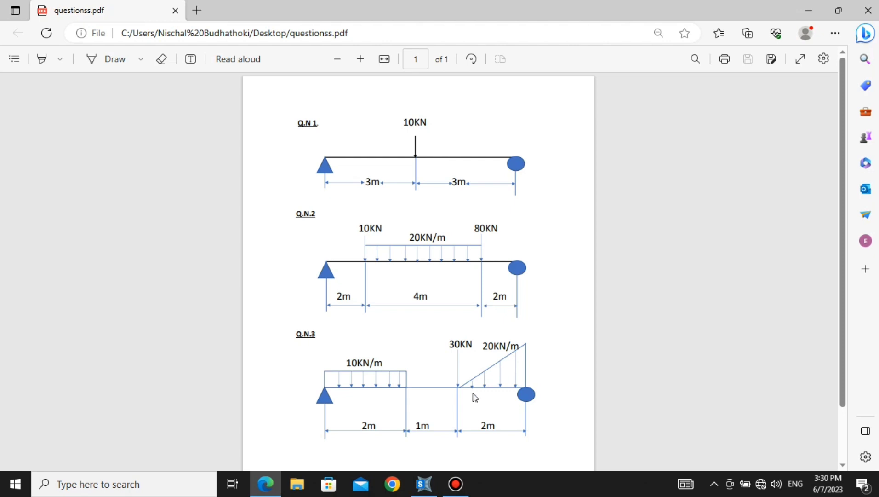
click(427, 486)
Step: Modify the DEAD load pattern to a self weight multiplier of 0, checking the given loads in questionss.pdf
click(99, 22)
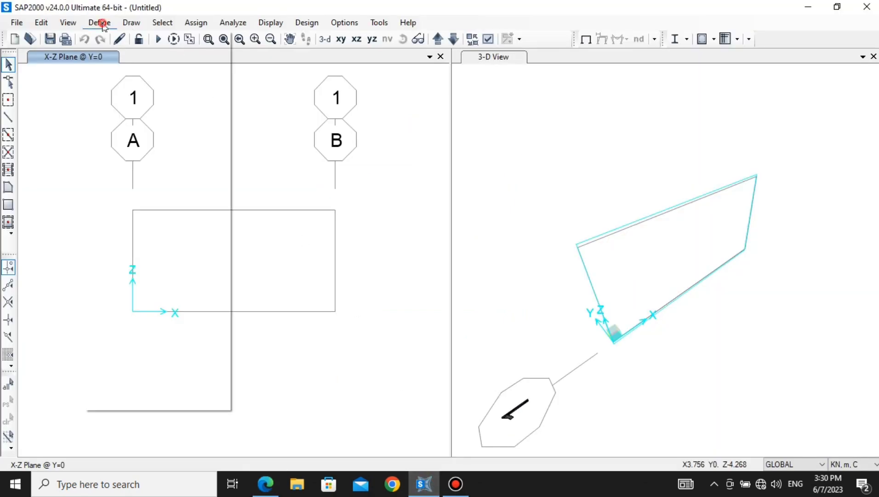
click(164, 292)
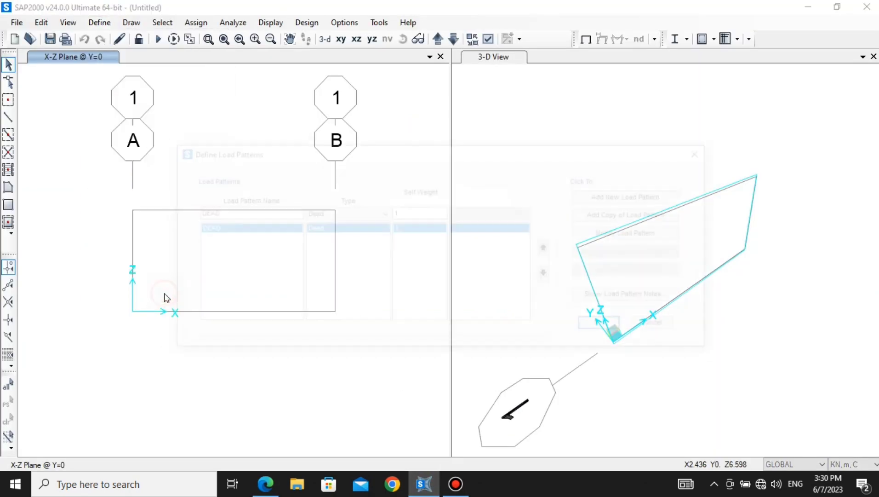
click(407, 213)
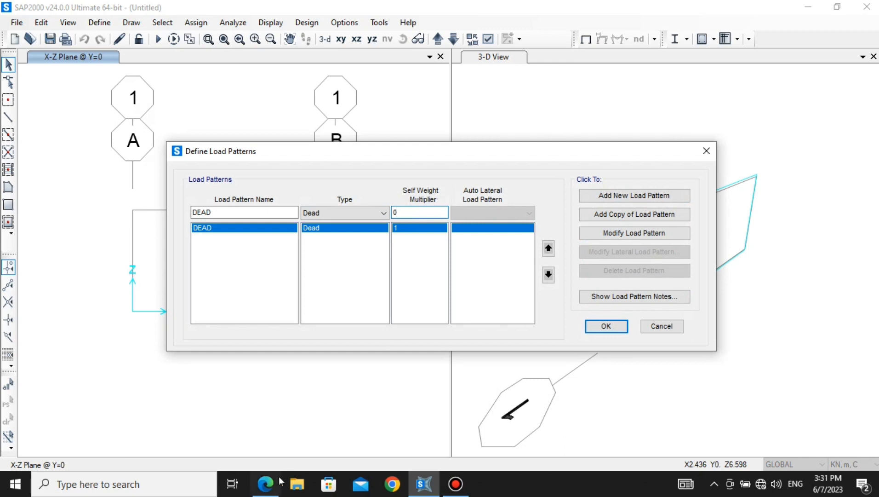
click(266, 483)
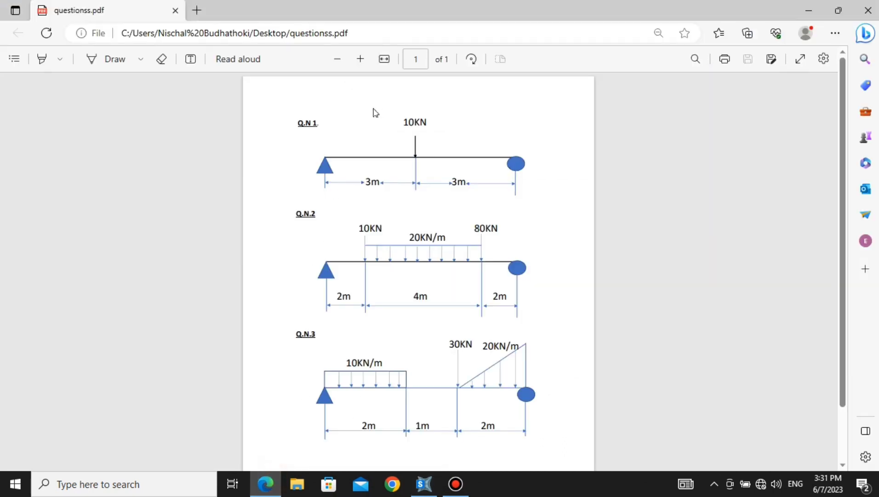
click(424, 484)
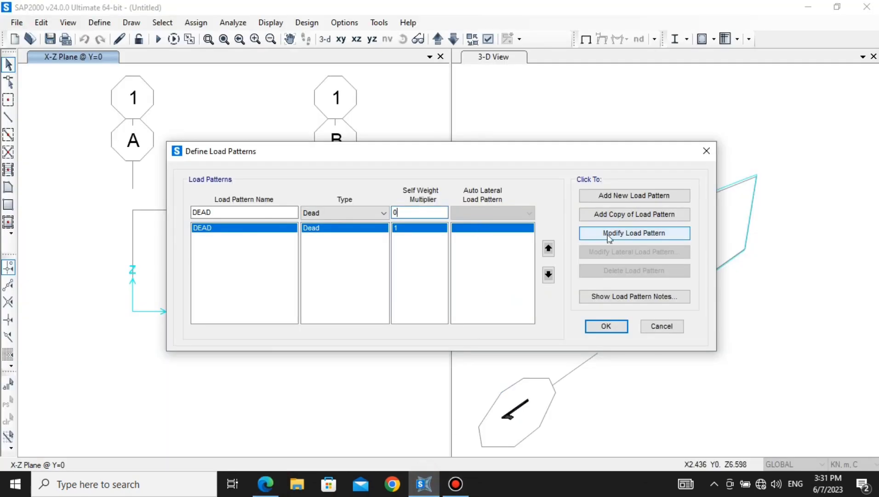
click(608, 233)
click(615, 329)
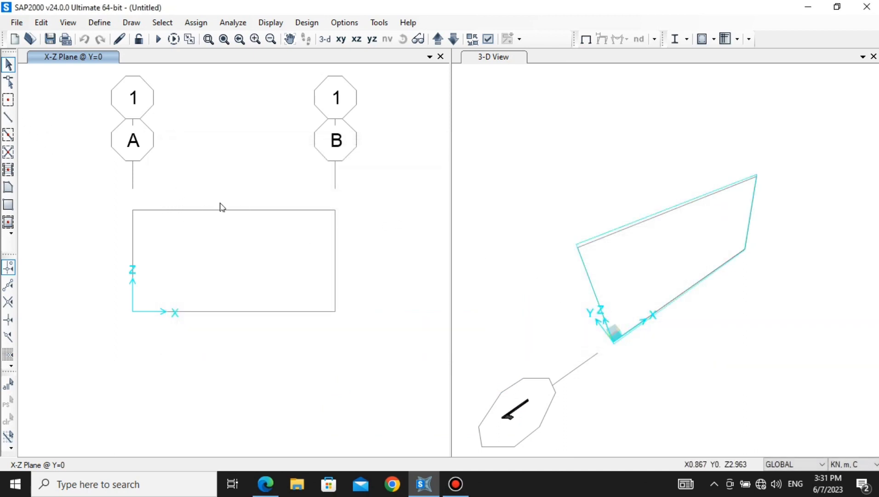
Step: Draw a straight FSEC1 frame along the Z=3 grid line from grid A to grid B
click(9, 122)
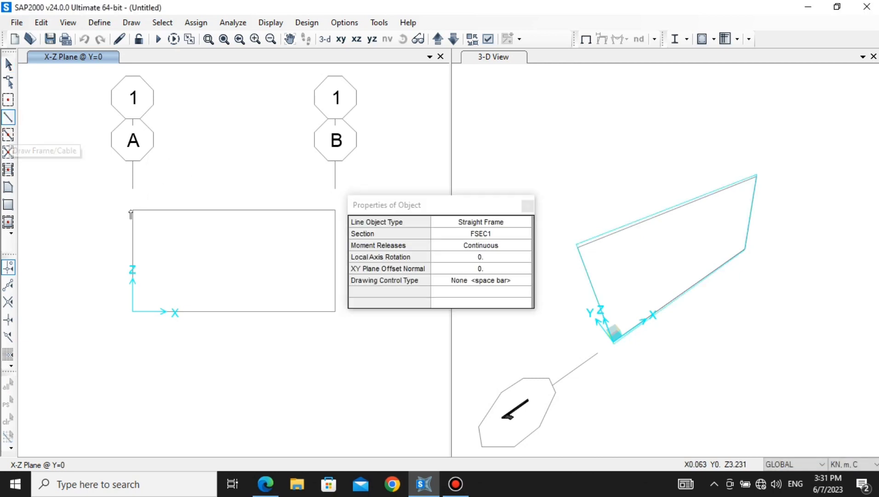
drag(403, 204, 429, 139)
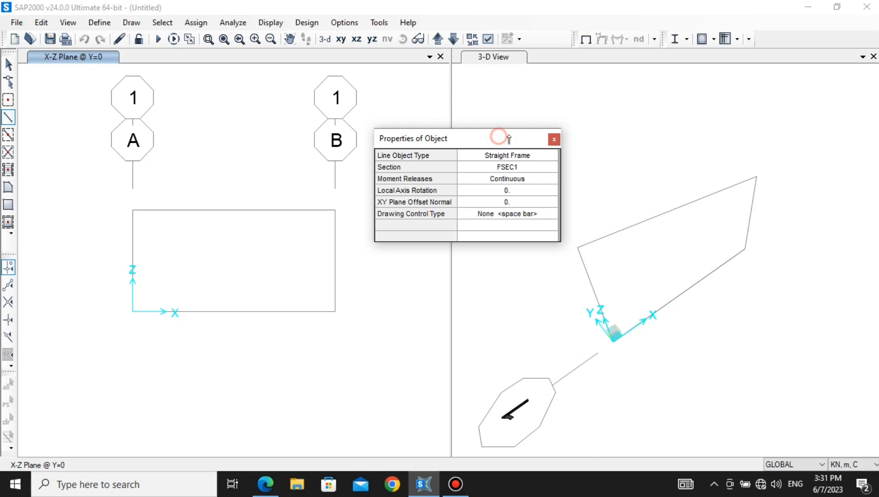
drag(498, 140, 514, 138)
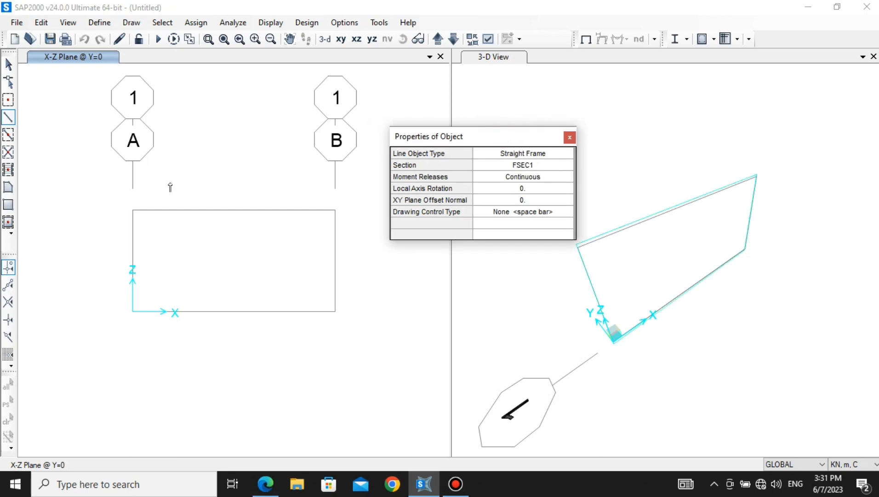
click(133, 208)
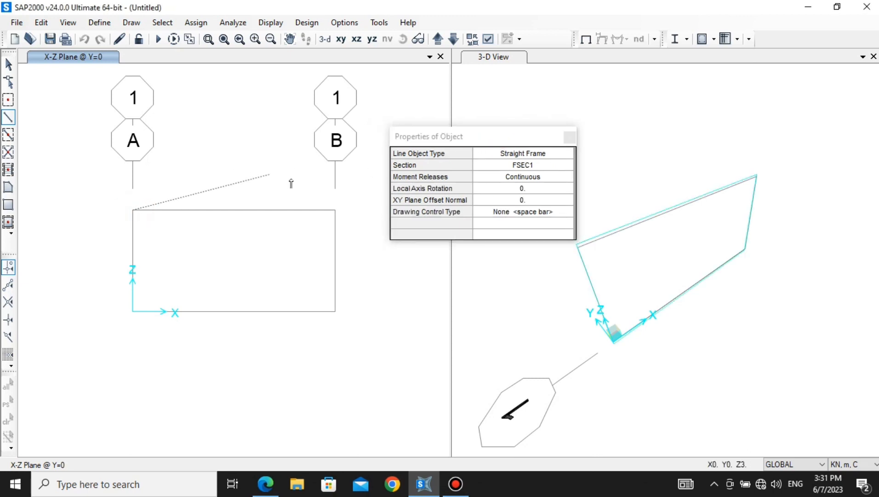
click(335, 209)
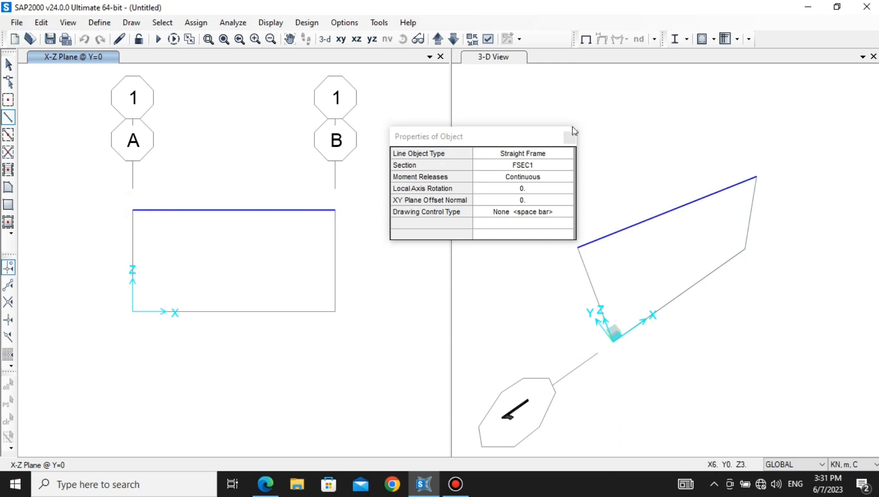
click(756, 177)
key(Escape)
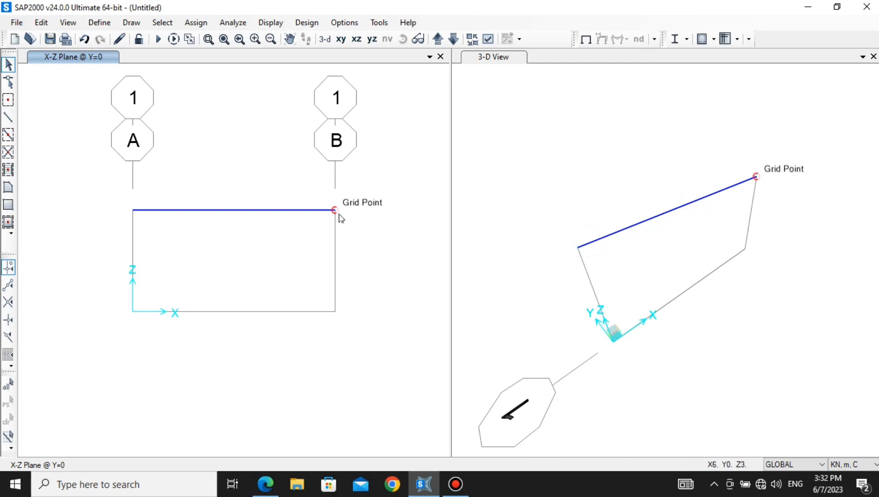
Step: Assign a pinned restraint (Translation 1, 2 and 3) to the Z=3 beam's joint at grid A
click(132, 211)
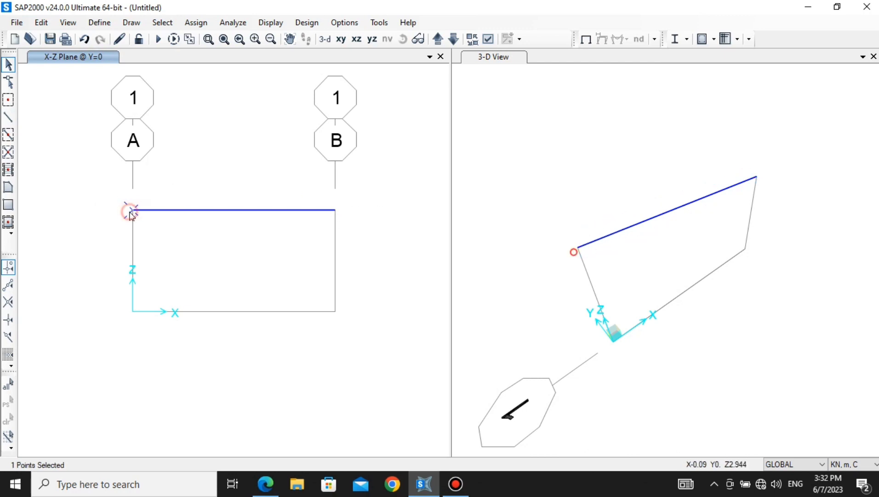
click(197, 22)
mouse_move(210, 37)
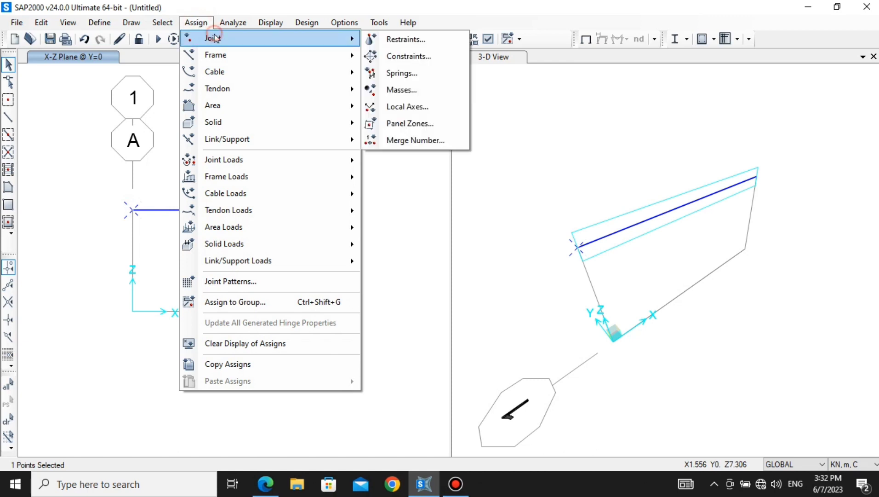
click(374, 40)
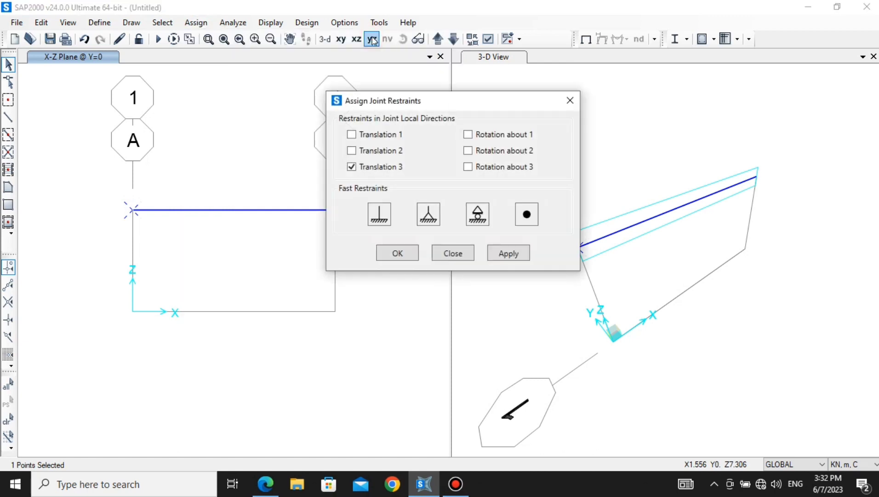
click(428, 216)
click(508, 254)
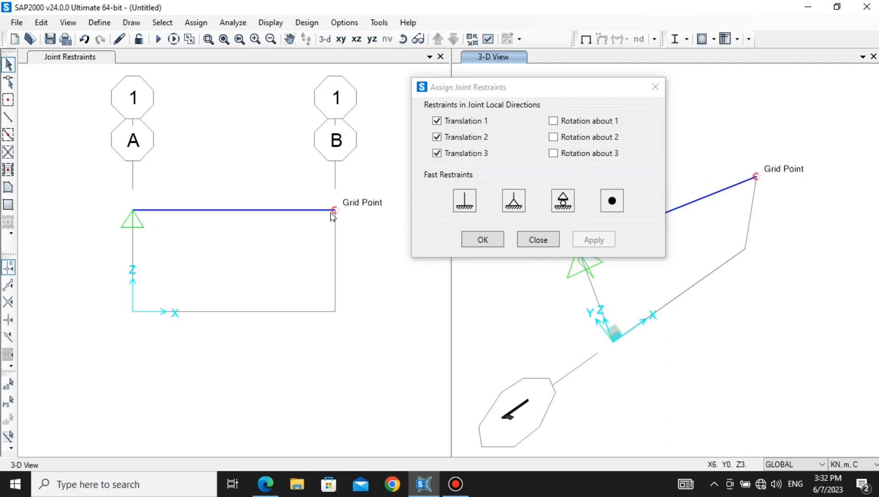
Step: Assign a roller restraint to the Z=3 beam's joint at grid B and finish the restraint assignment
click(335, 211)
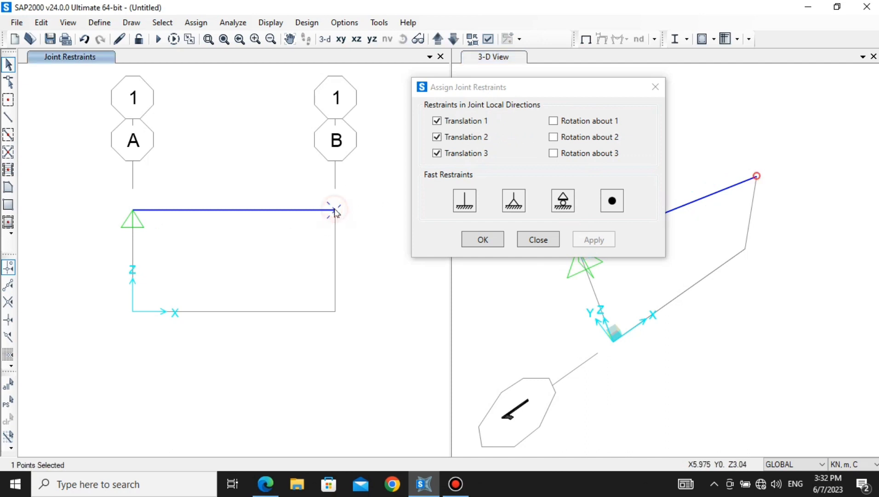
click(564, 199)
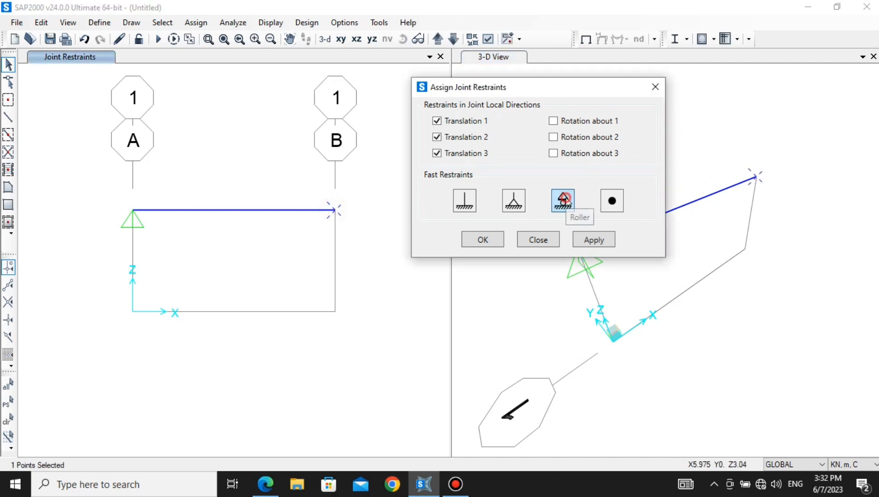
click(586, 240)
click(482, 240)
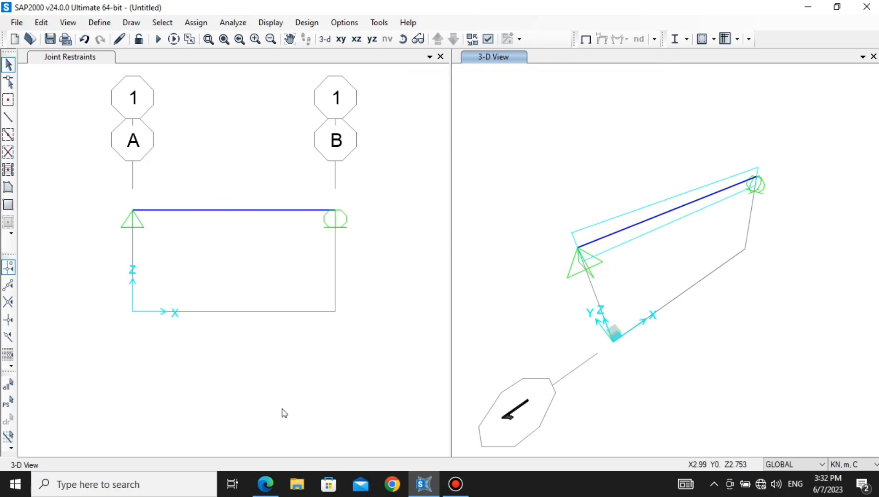
Step: Check the beam loading in questionss.pdf and return to the X-Z plane view in SAP2000
click(267, 483)
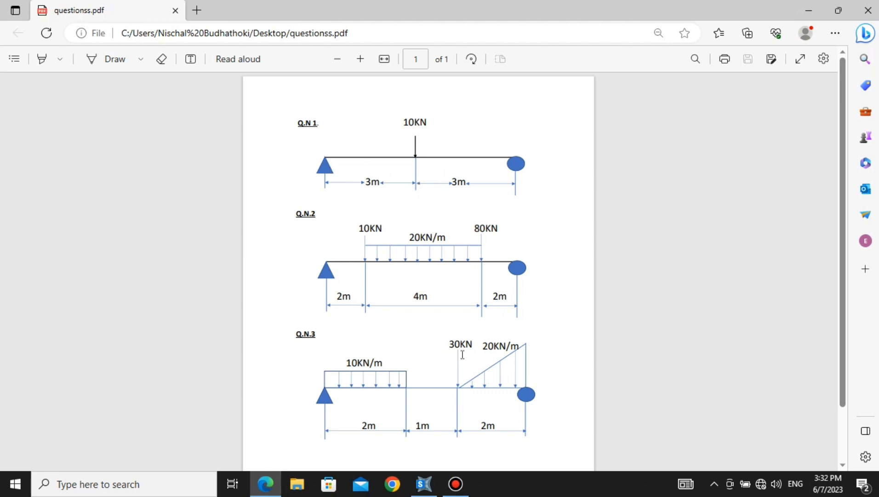
click(424, 484)
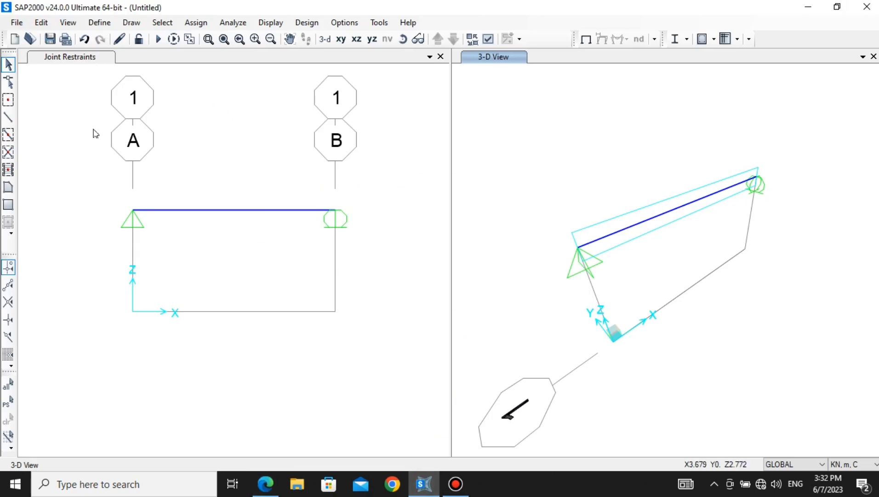
click(93, 56)
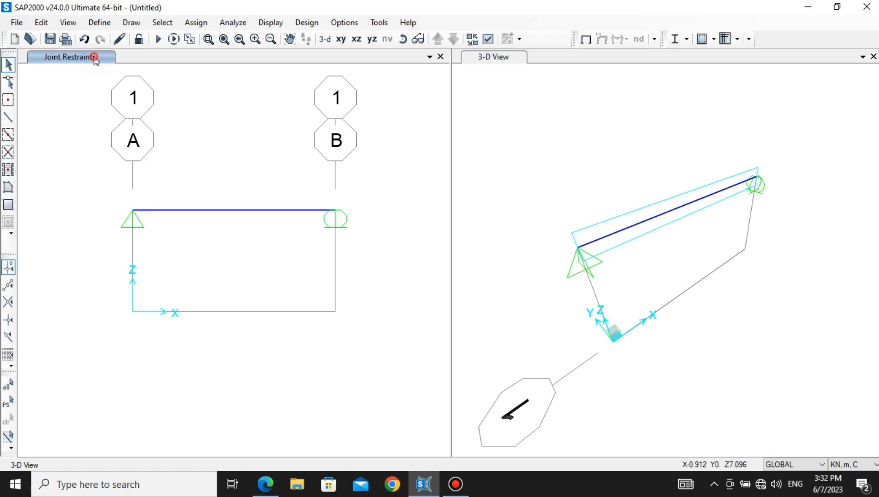
Step: Assign a 10 kN DEAD gravity point load to the Z=3 beam at an absolute distance of 3 m from End-I
click(240, 211)
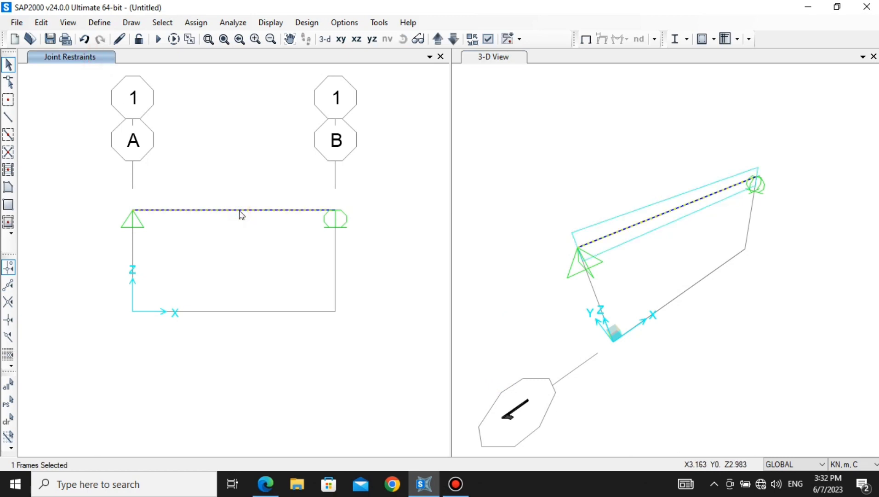
click(199, 25)
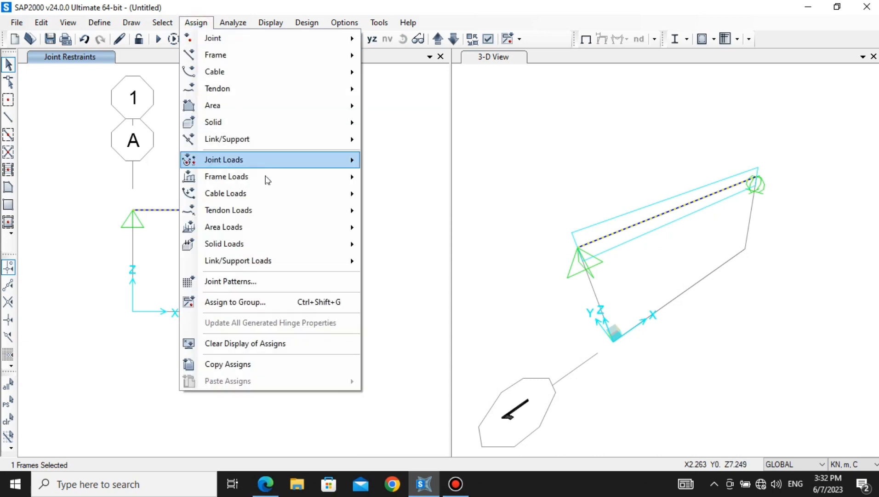
mouse_move(289, 181)
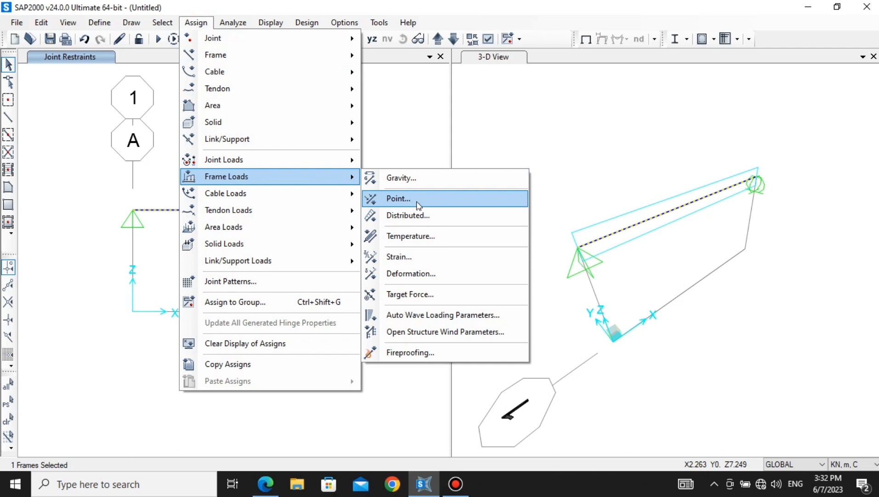
click(417, 201)
drag(401, 60, 545, 56)
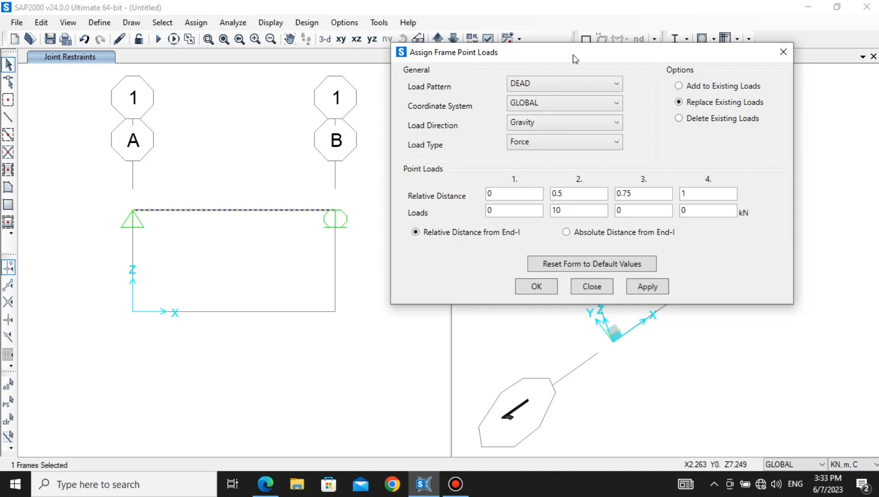
drag(574, 58, 562, 23)
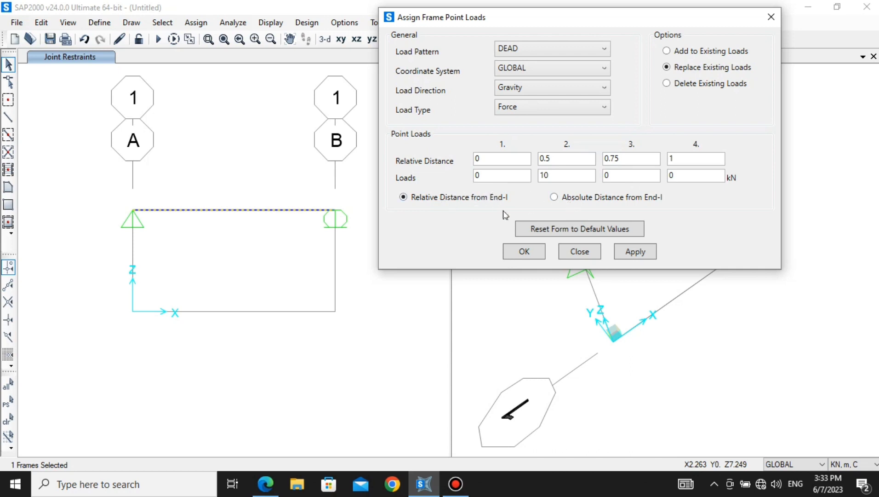
click(592, 200)
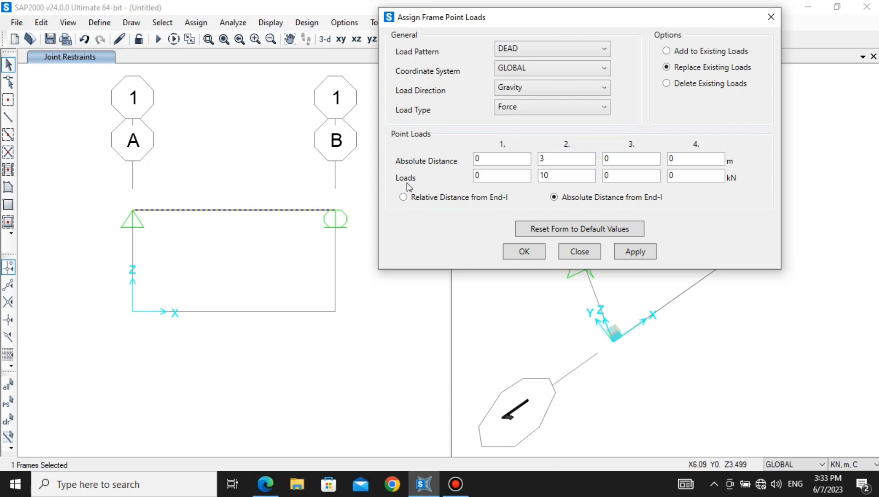
click(558, 158)
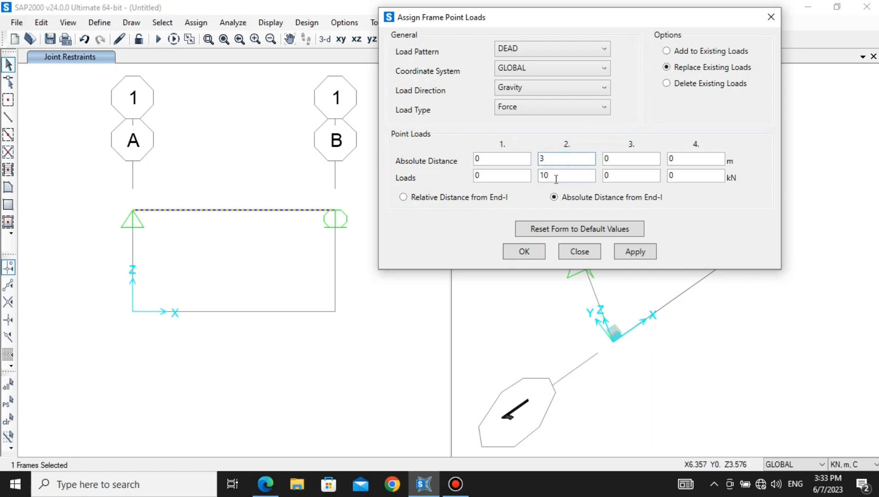
click(557, 173)
click(558, 159)
click(629, 251)
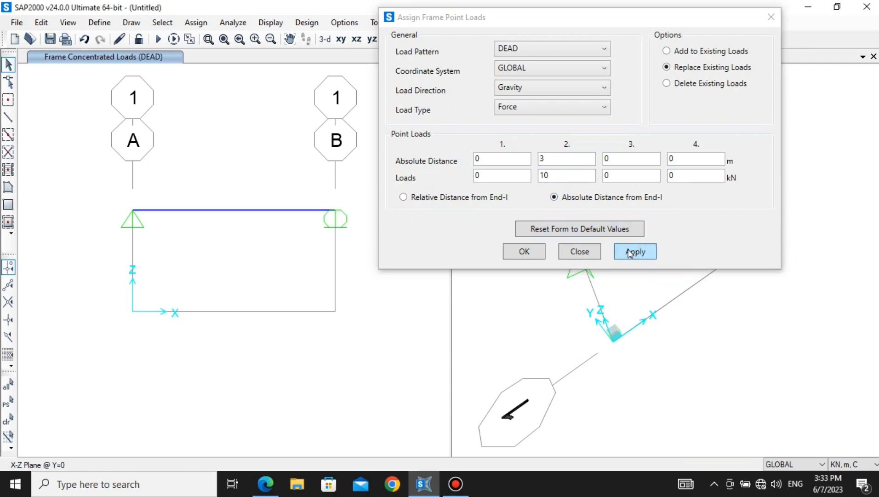
click(524, 252)
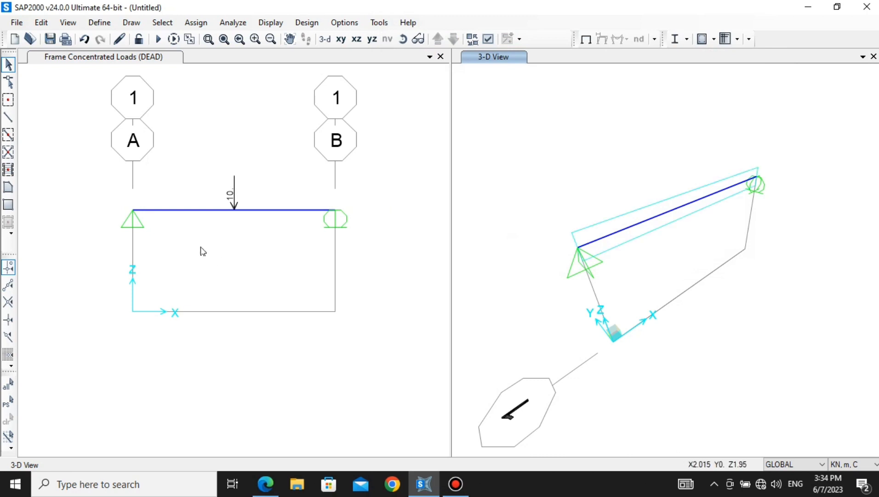
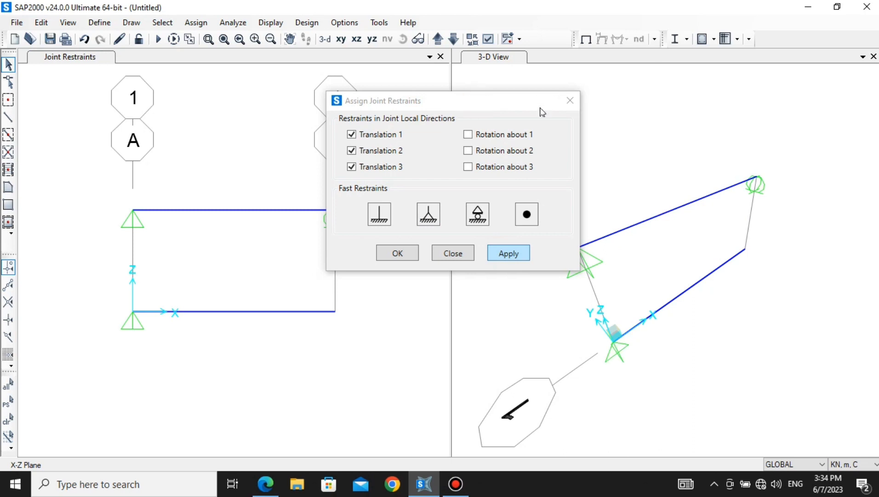
Step: Assign a roller restraint to the Z=0 beam's joint at grid B
click(334, 311)
click(540, 204)
click(570, 240)
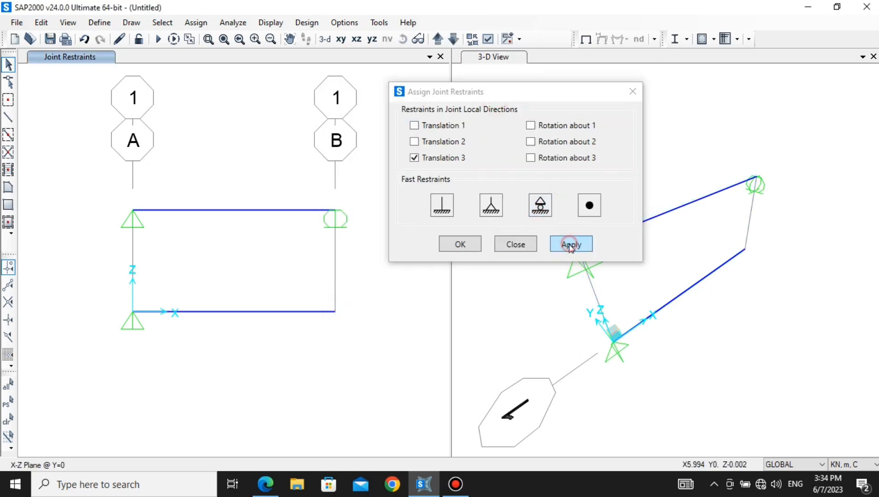
click(455, 244)
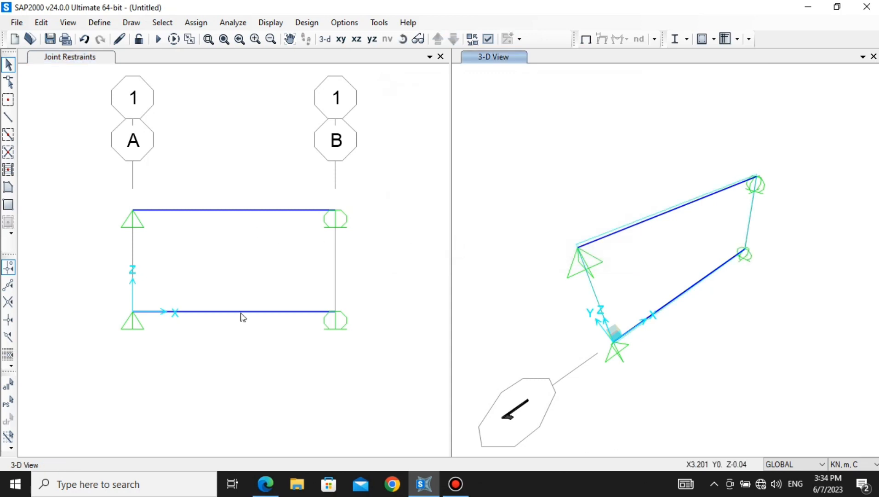
Step: Assign a 10 kN DEAD gravity point load to the Z=0 beam at a relative distance of 0.5 from End-I
click(246, 312)
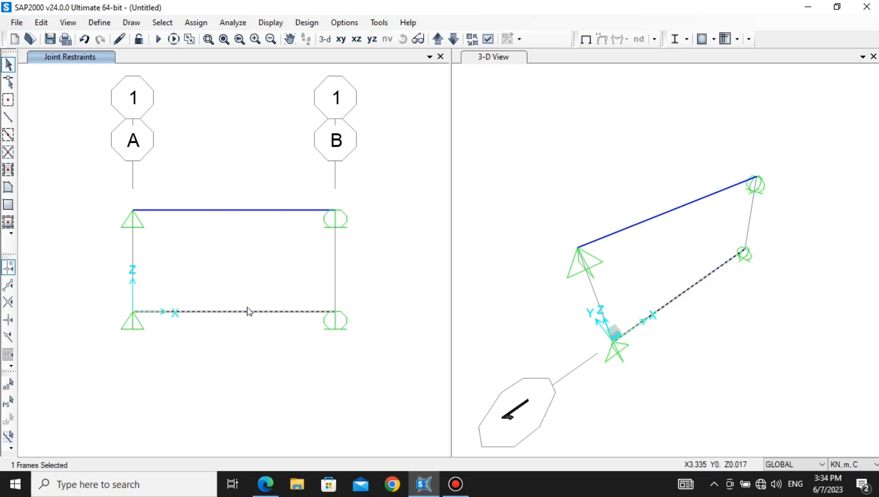
click(196, 22)
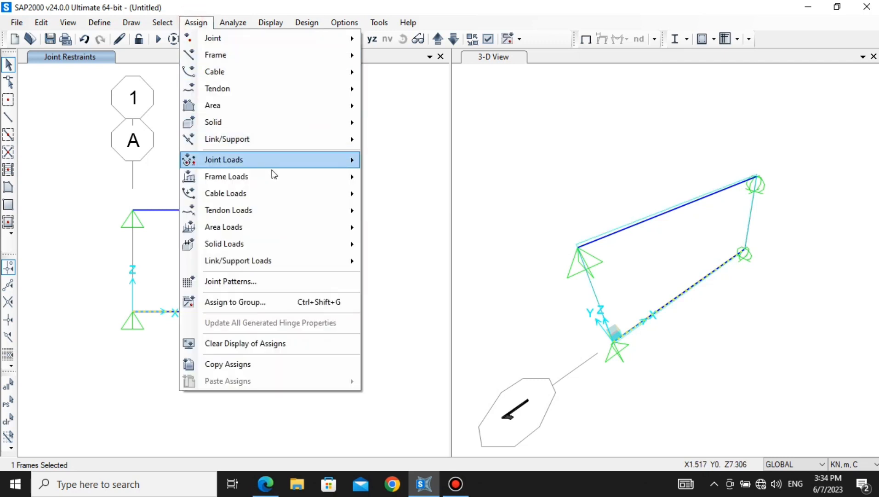
mouse_move(280, 178)
click(416, 200)
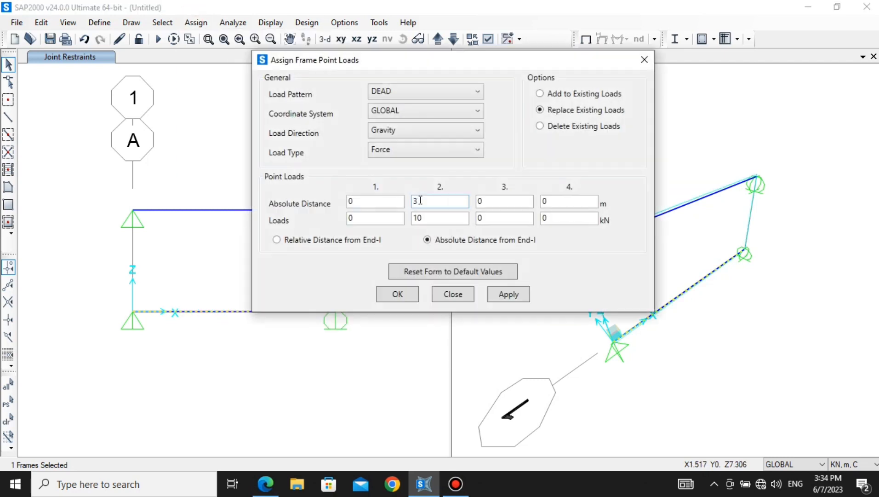
drag(461, 72, 616, 28)
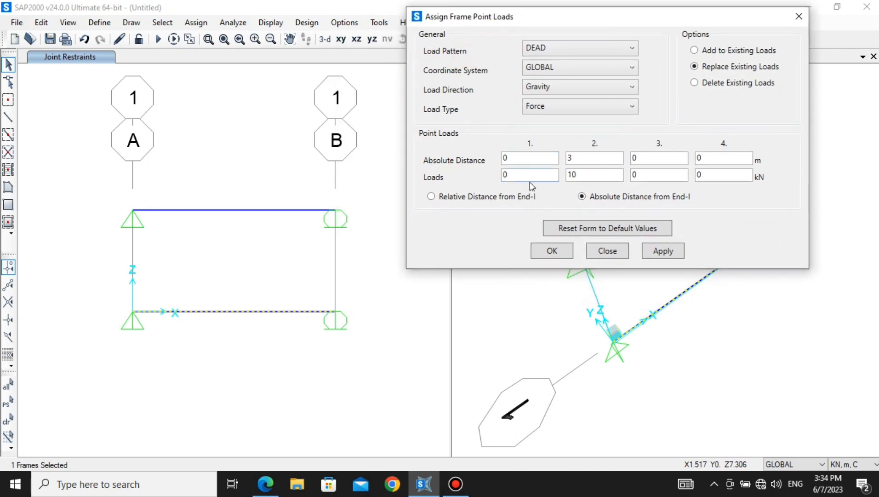
click(480, 198)
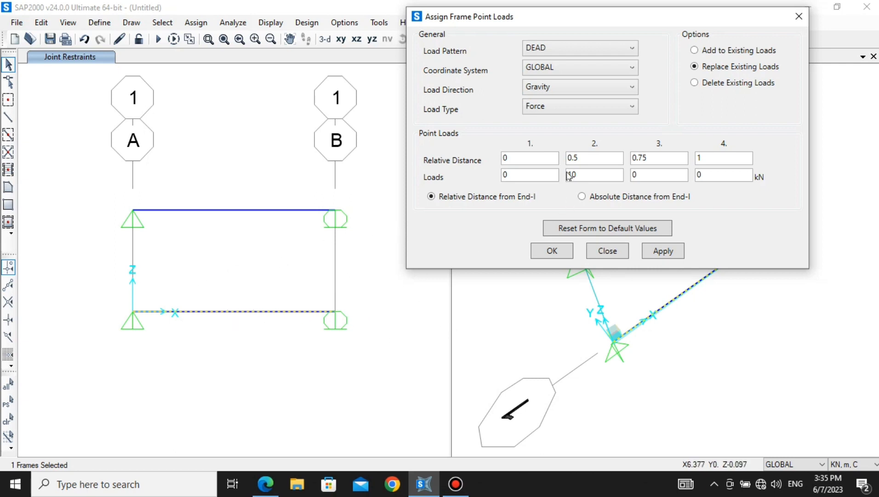
click(584, 174)
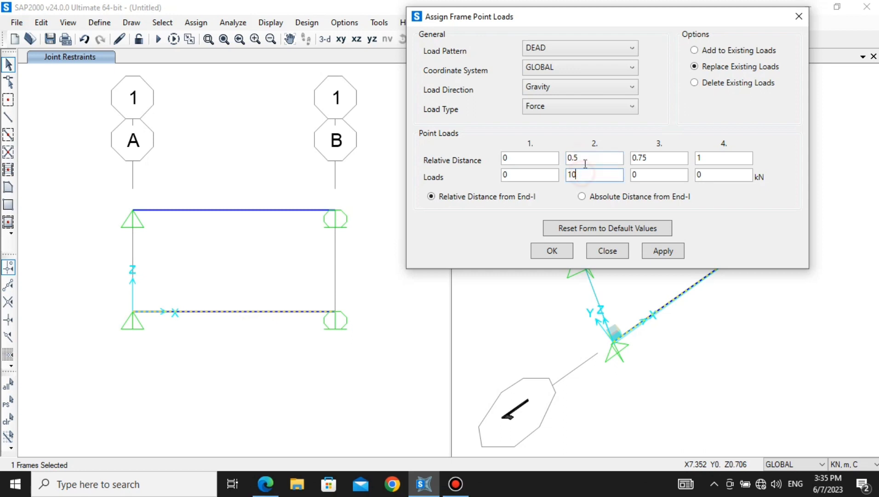
click(585, 177)
click(667, 251)
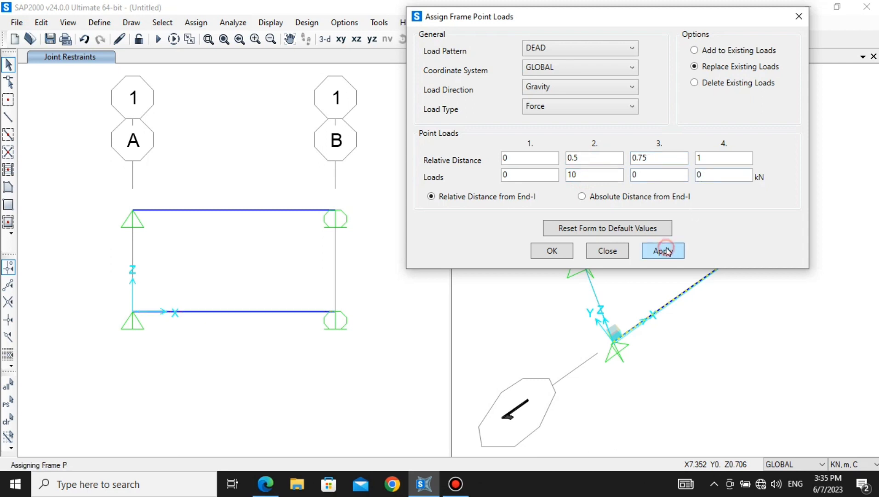
click(559, 253)
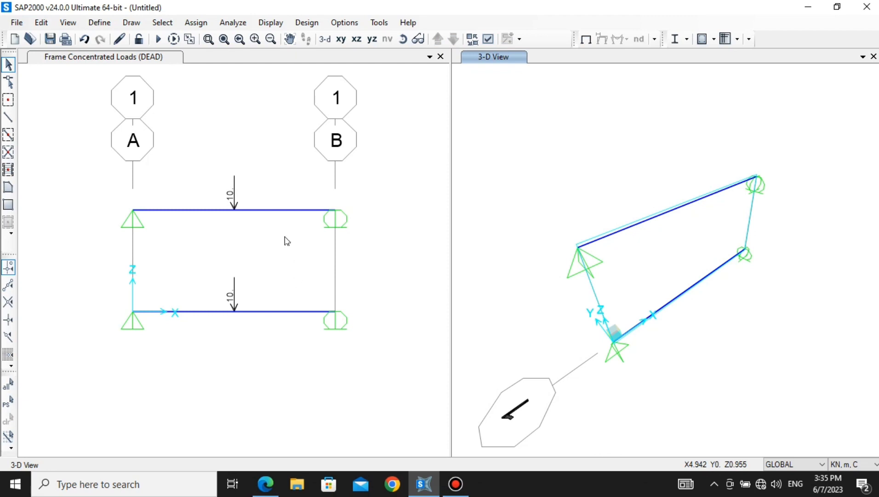
Step: Exclude the MODAL load case from the run and start the analysis with only the DEAD case
click(158, 40)
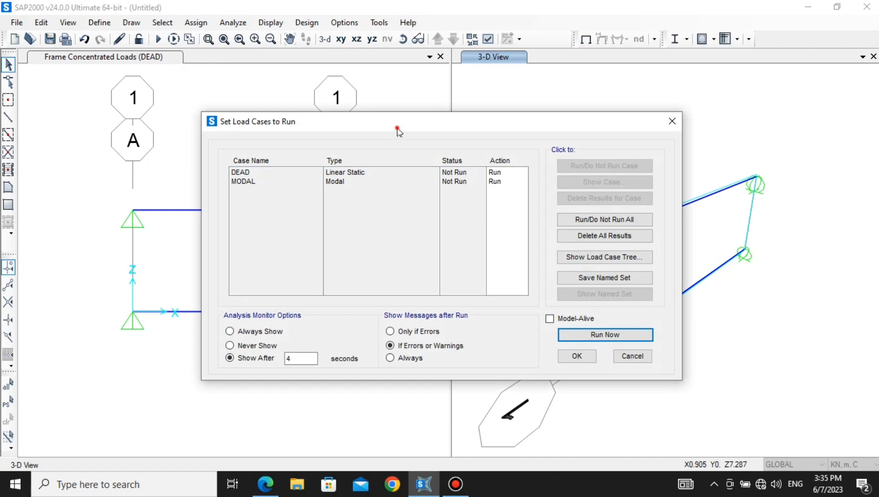
drag(397, 129, 458, 73)
click(316, 127)
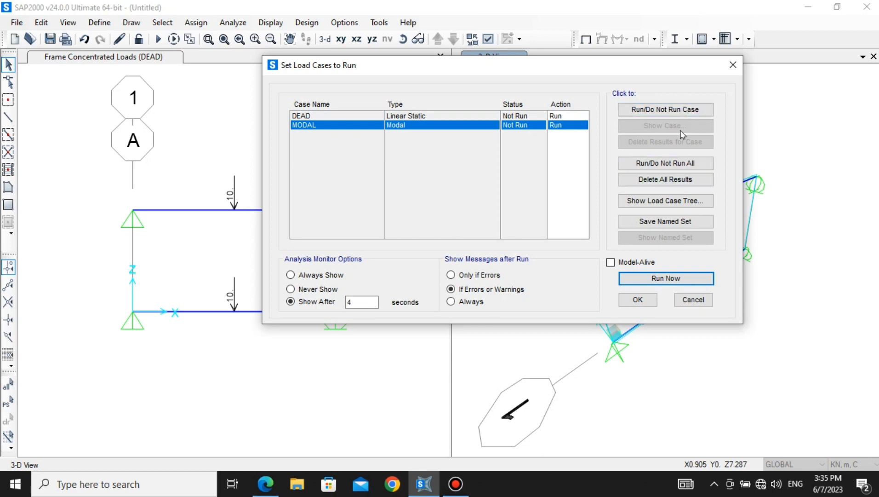
click(683, 115)
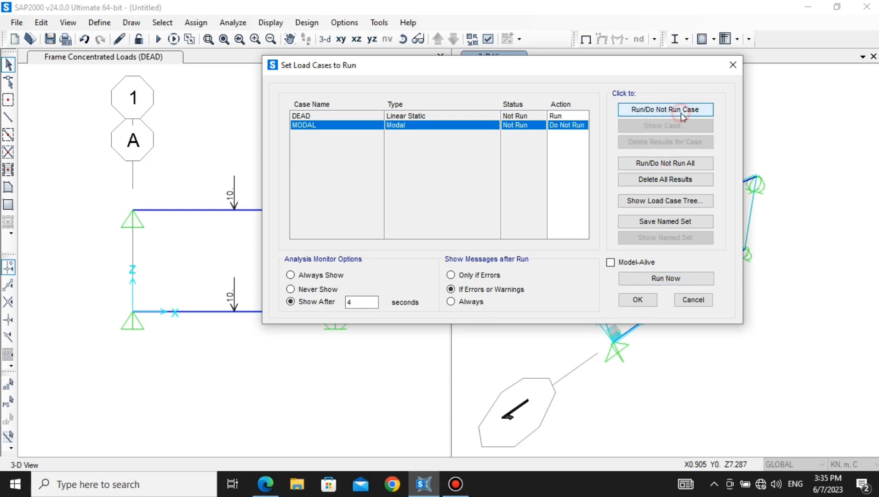
click(363, 116)
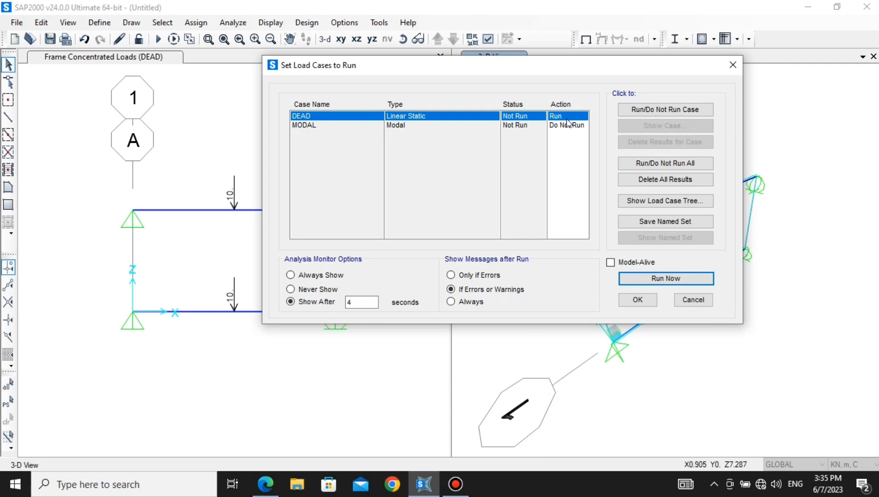
click(666, 278)
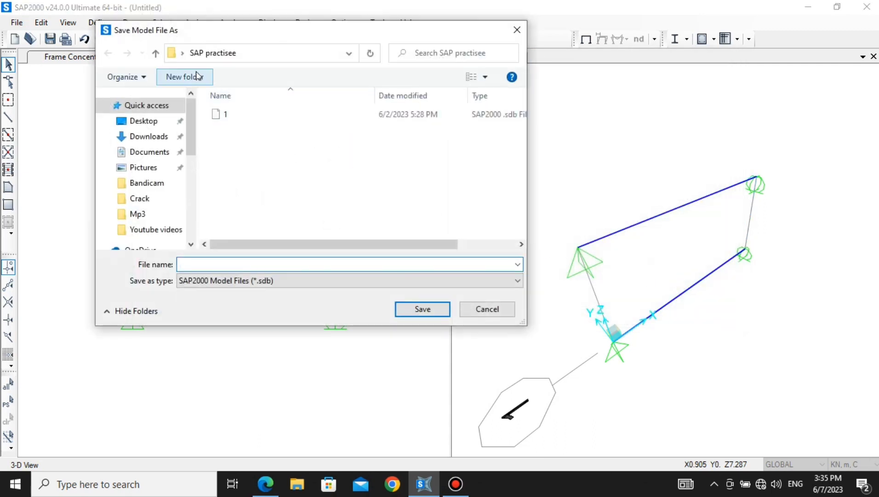
Step: Save the model as practise in the SAP practisee folder so the analysis runs
click(183, 53)
click(182, 53)
click(182, 53)
click(182, 53)
click(271, 265)
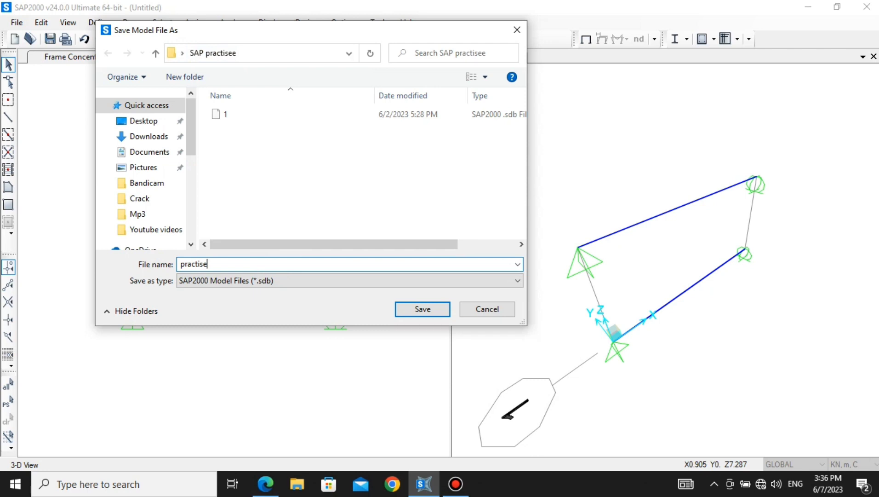
click(443, 310)
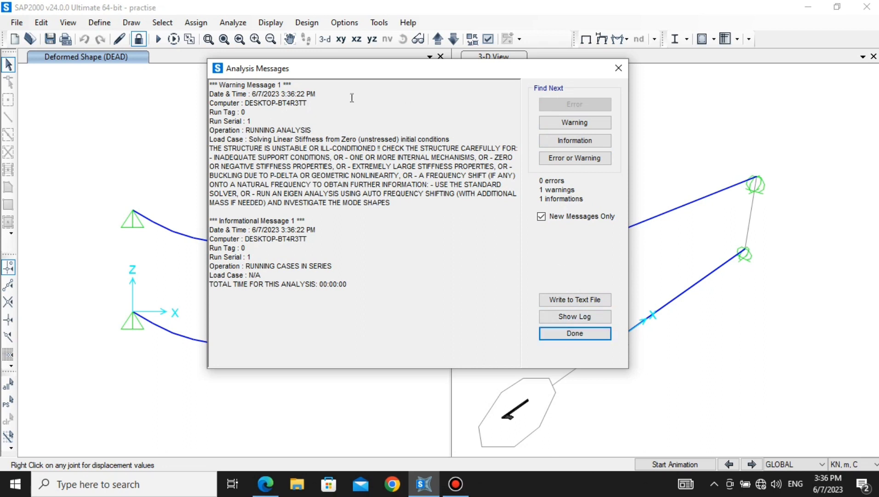
Step: Dismiss the analysis messages, play the DEAD deformed shape animation and stop it
click(575, 334)
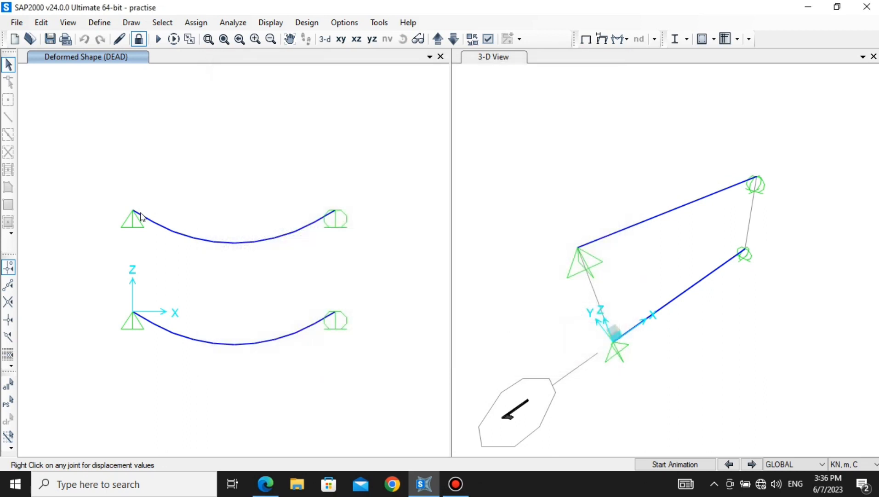
click(676, 468)
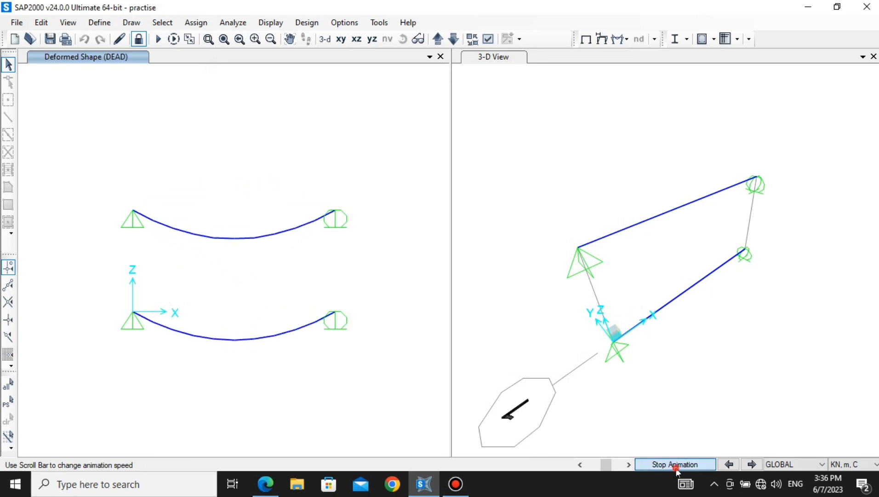
click(676, 467)
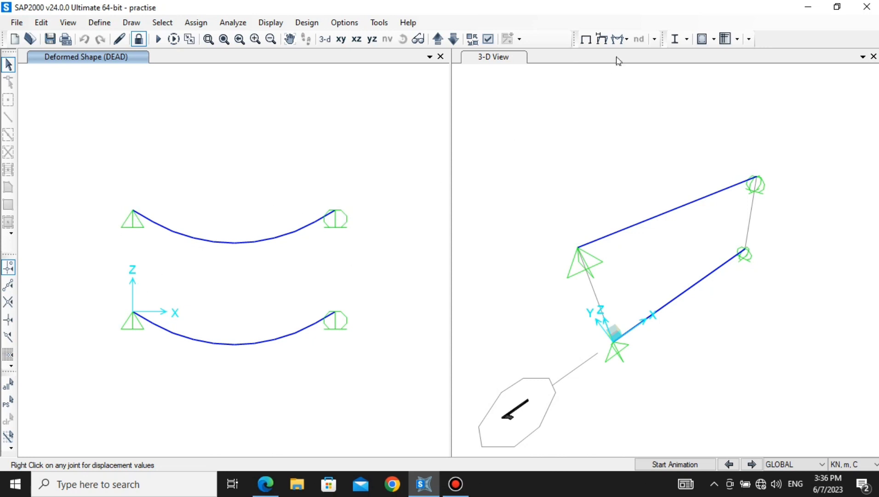
Step: Display the DEAD joint reactions as arrows and check them against the Q.N 1 beam in questionss.pdf, returning to SAP2000
click(625, 41)
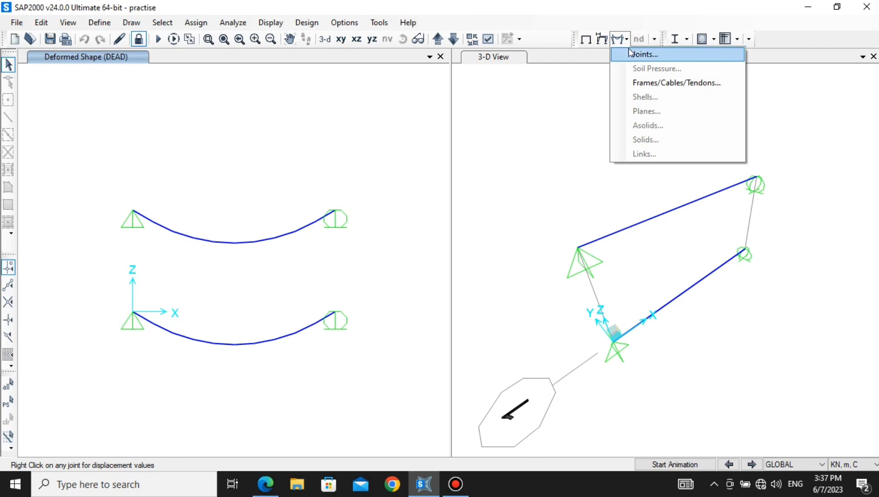
click(643, 55)
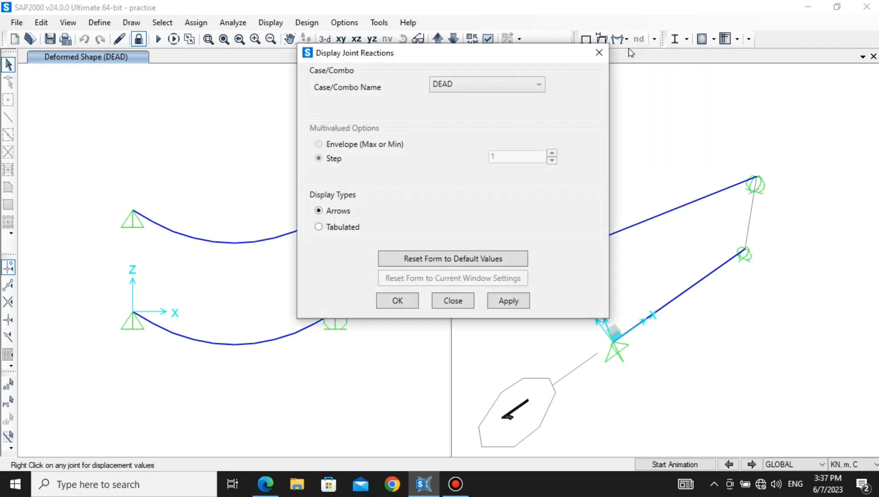
drag(462, 57, 586, 42)
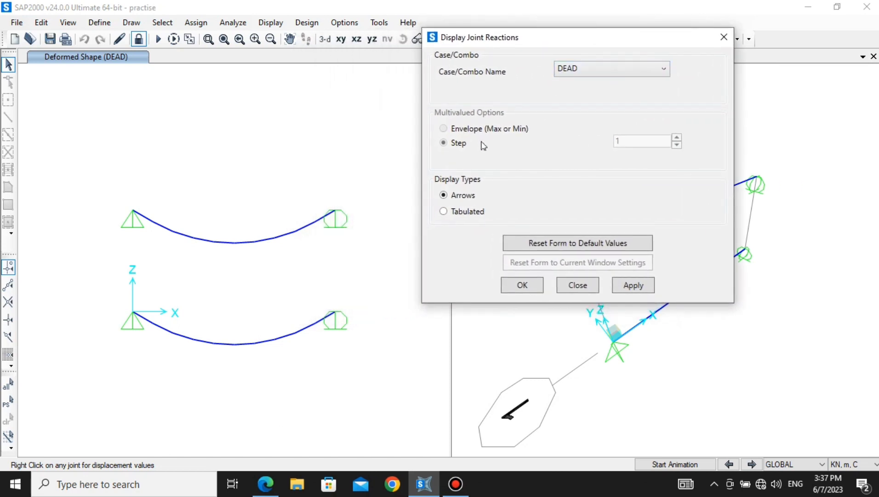
click(629, 286)
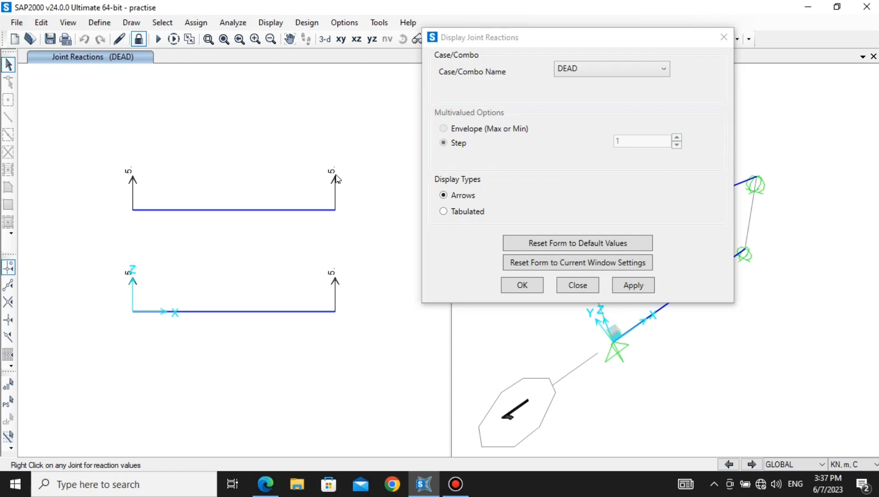
click(266, 483)
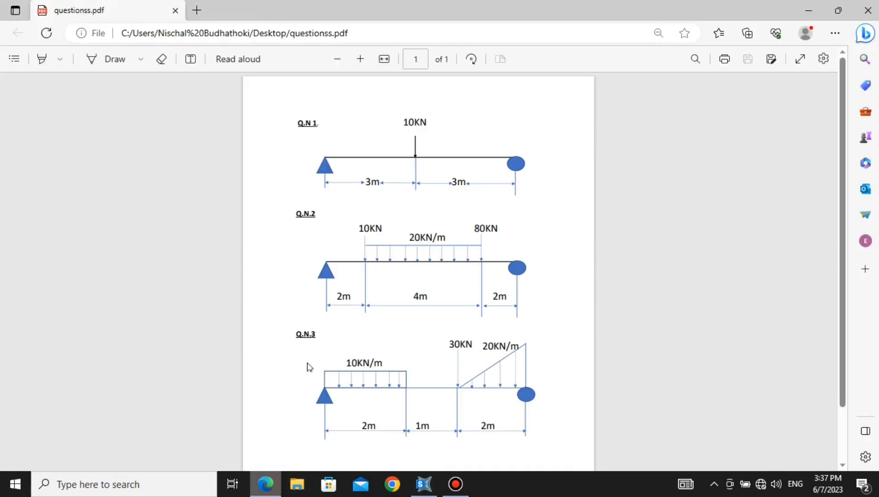
click(809, 11)
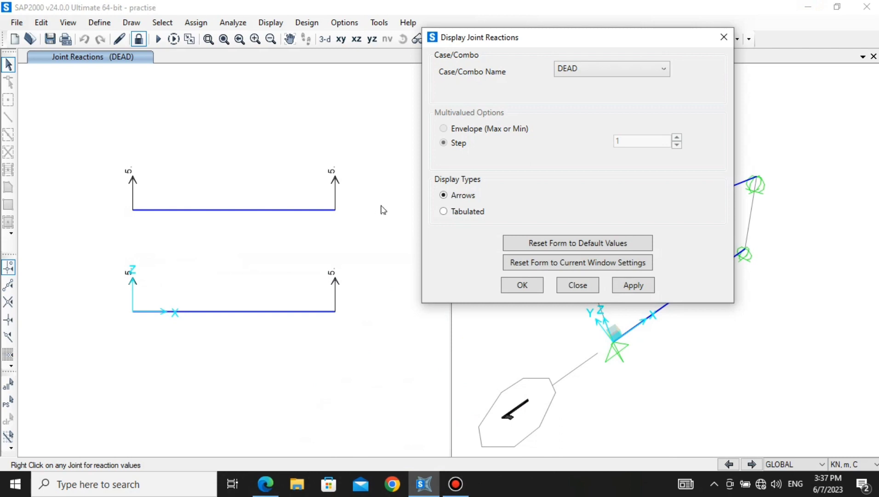
Step: Show the DEAD joint reactions in tabulated form, switch them back to arrows and close the reaction settings
click(445, 213)
click(635, 289)
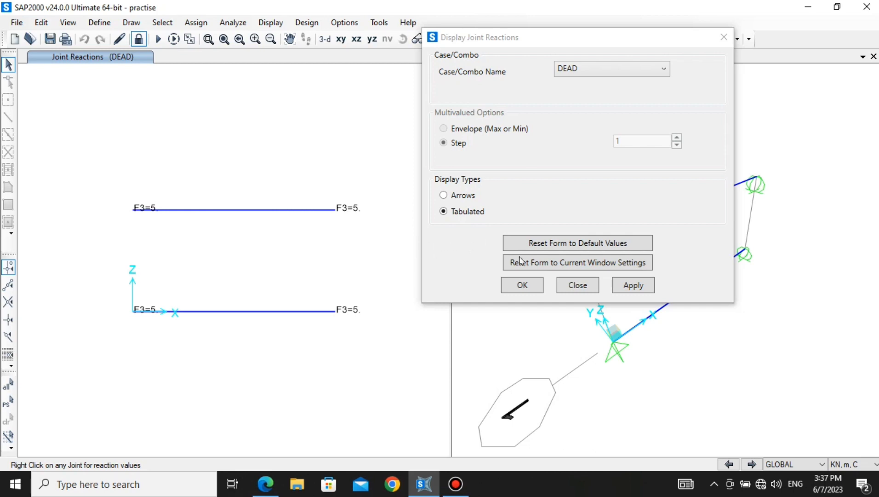
click(463, 192)
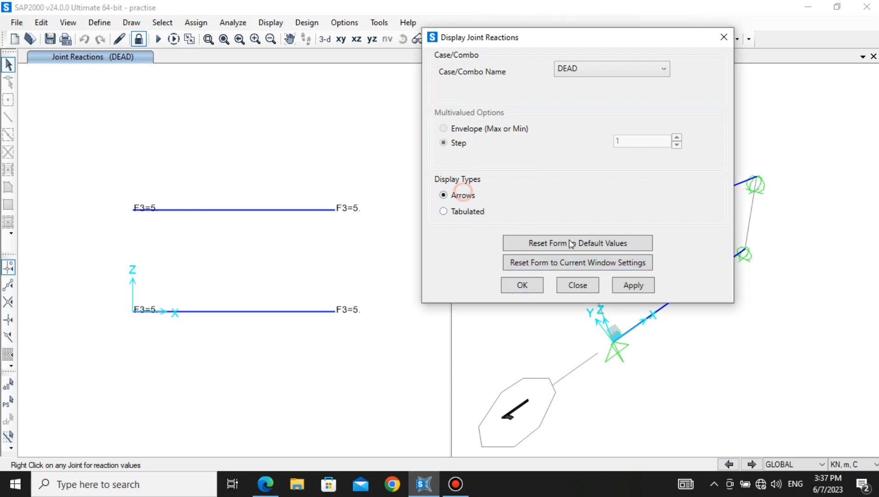
click(639, 286)
click(522, 288)
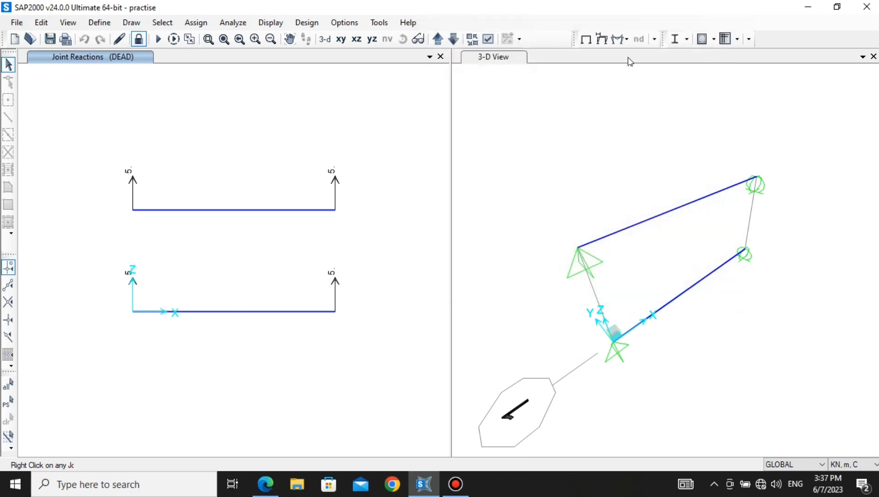
Step: Display the filled Shear 2-2 force diagram for the DEAD case and inspect values along the Z=3 beam
click(624, 45)
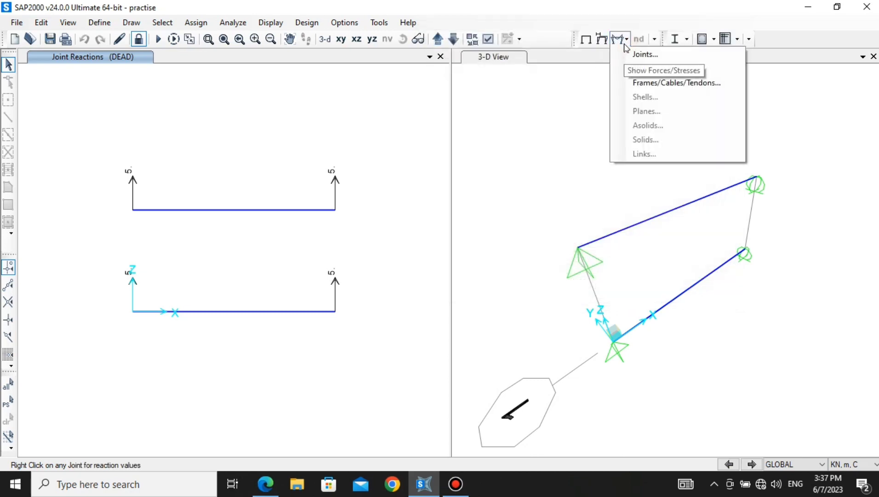
click(676, 83)
drag(499, 15, 623, 28)
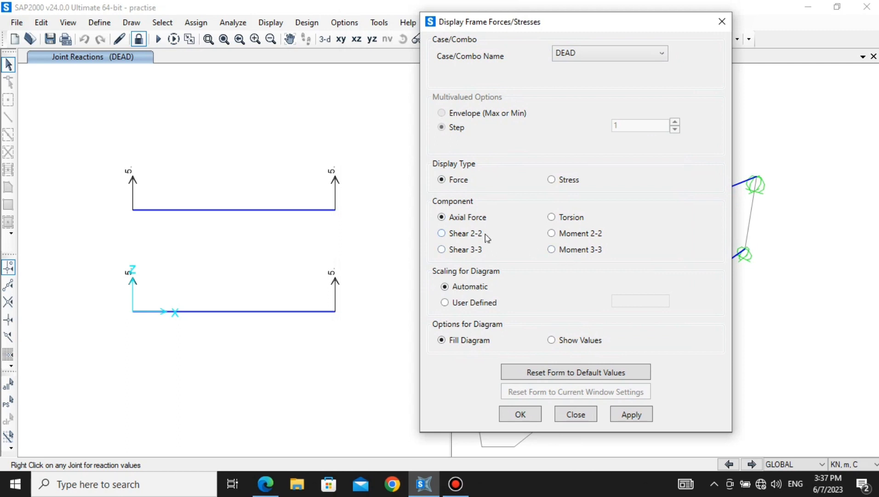
click(475, 239)
click(640, 417)
click(640, 415)
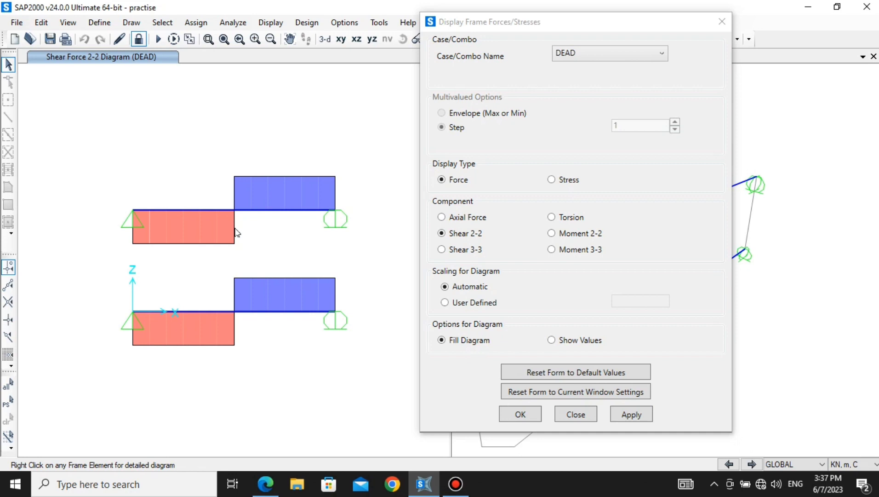
drag(554, 23, 586, 21)
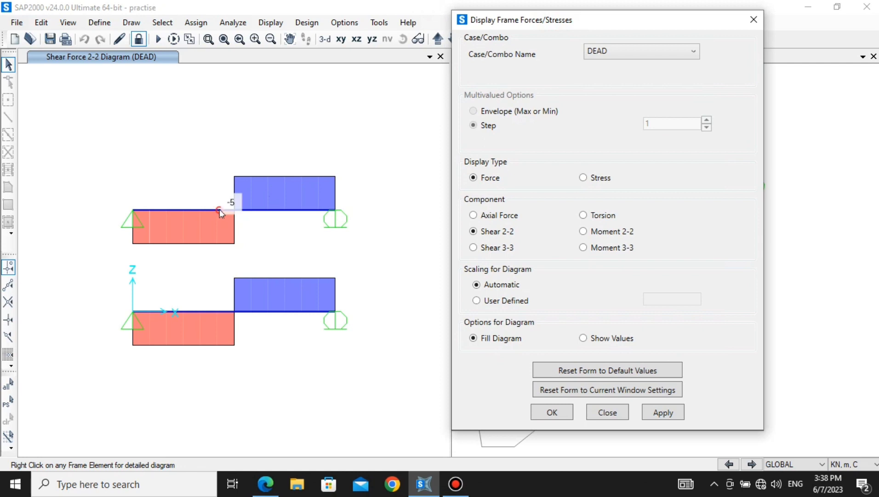
mouse_move(214, 209)
mouse_move(276, 211)
Step: Display the filled Moment 3-3 diagram for the DEAD case, inspect it along the Z=3 beam and close the settings
click(604, 250)
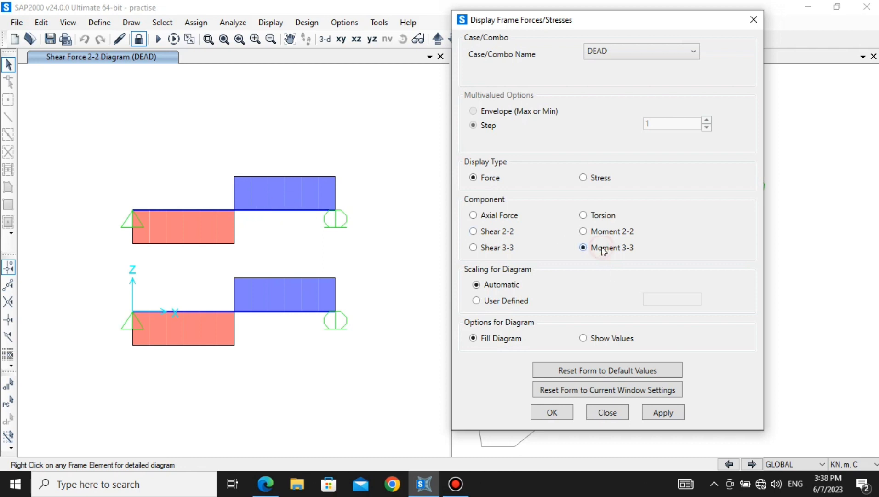
click(663, 413)
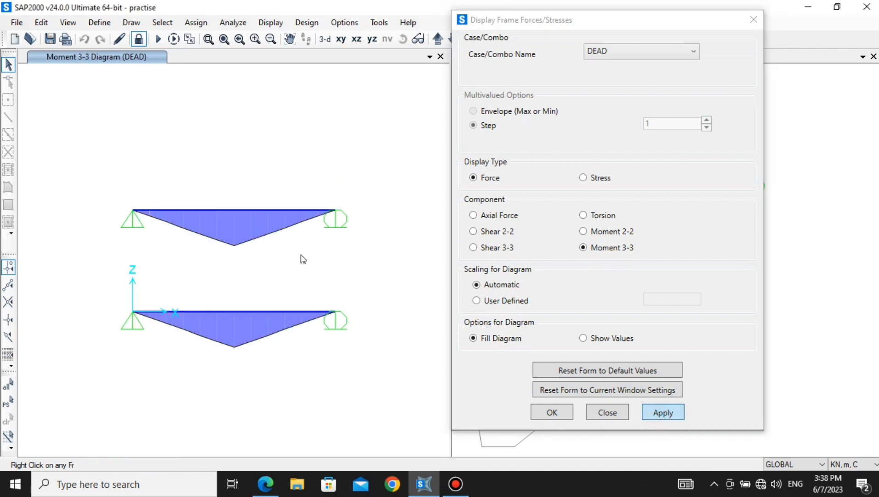
mouse_move(157, 211)
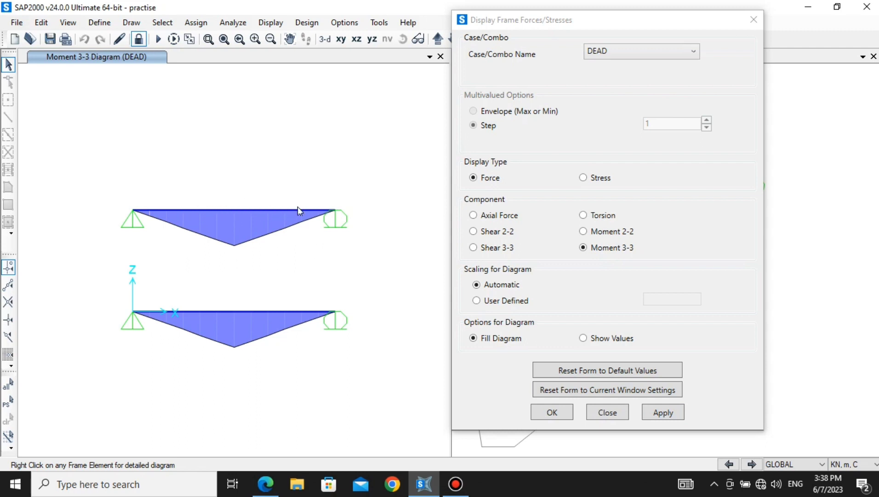
click(557, 411)
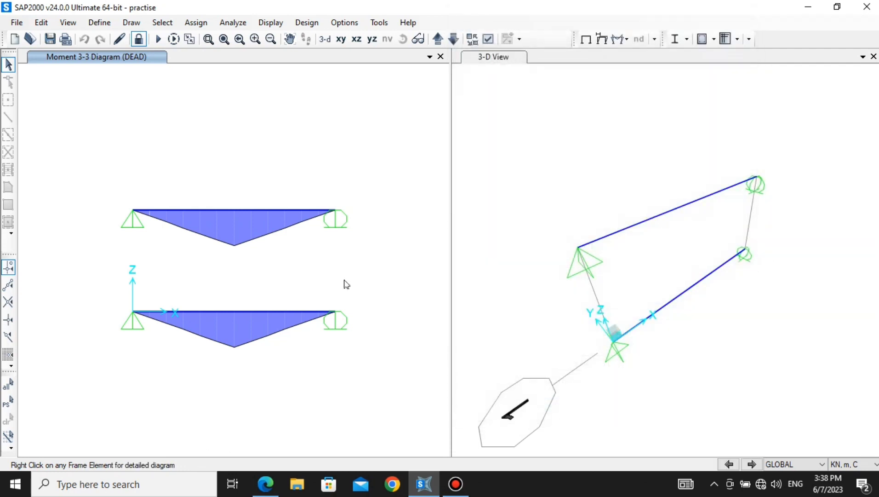
Step: Open the detailed diagrams of the Z=3 beam, review its loads, shear, moment and deflection, and close them
right_click(249, 225)
click(279, 158)
right_click(252, 221)
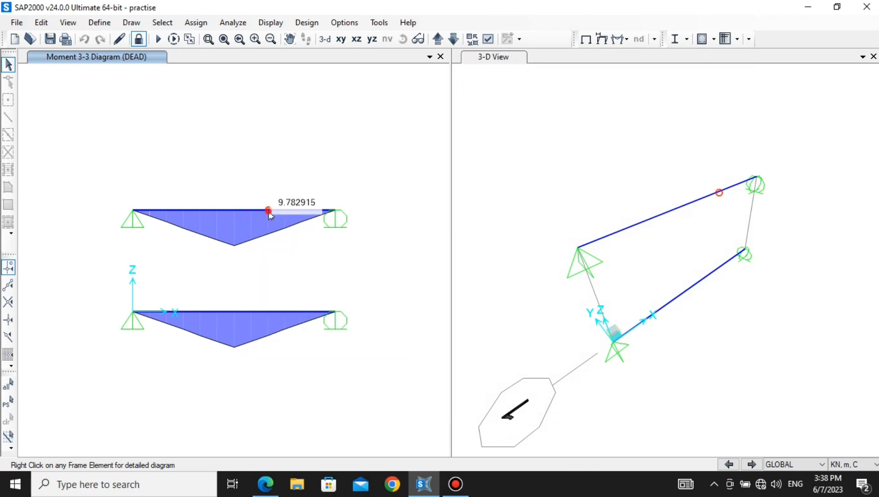
click(268, 211)
click(272, 208)
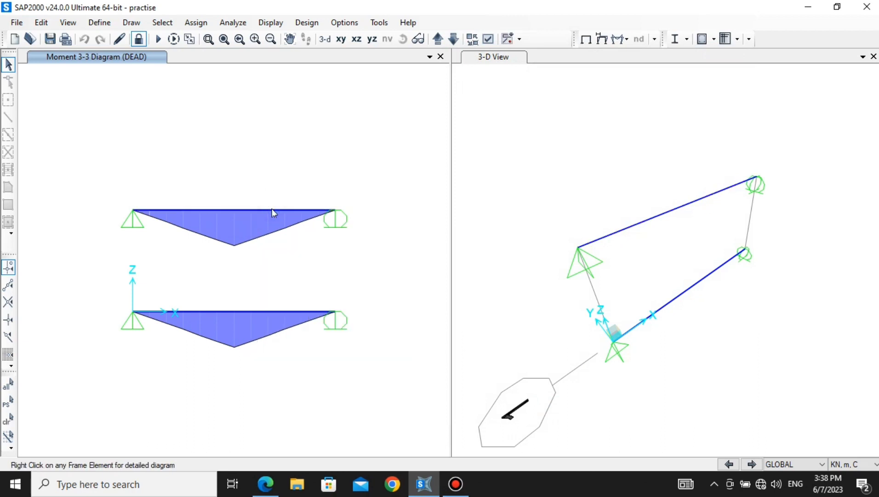
right_click(273, 209)
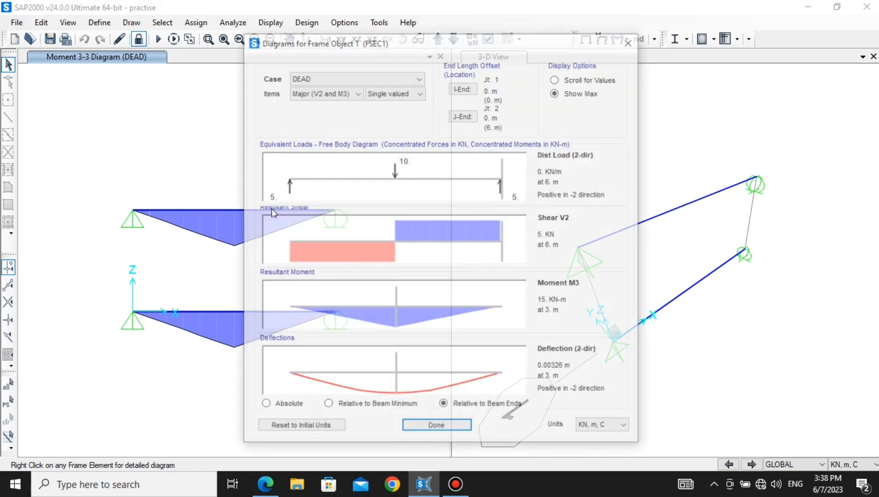
drag(483, 50, 491, 33)
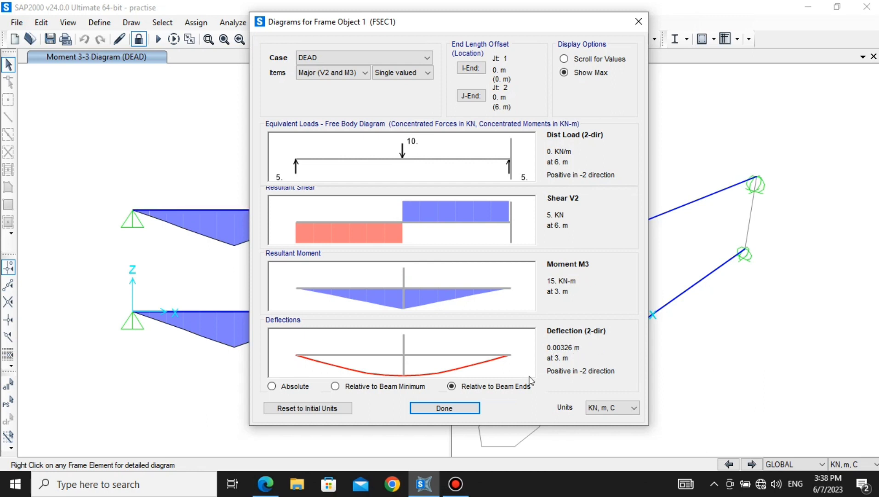
click(457, 409)
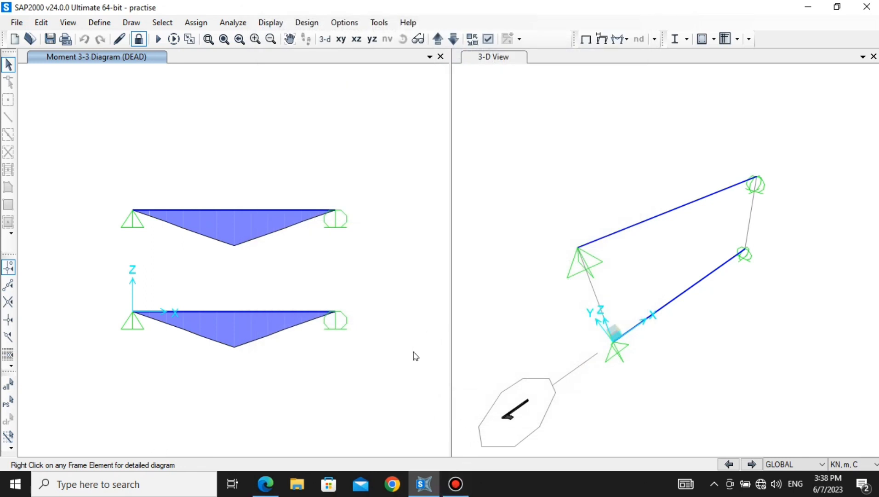
click(457, 484)
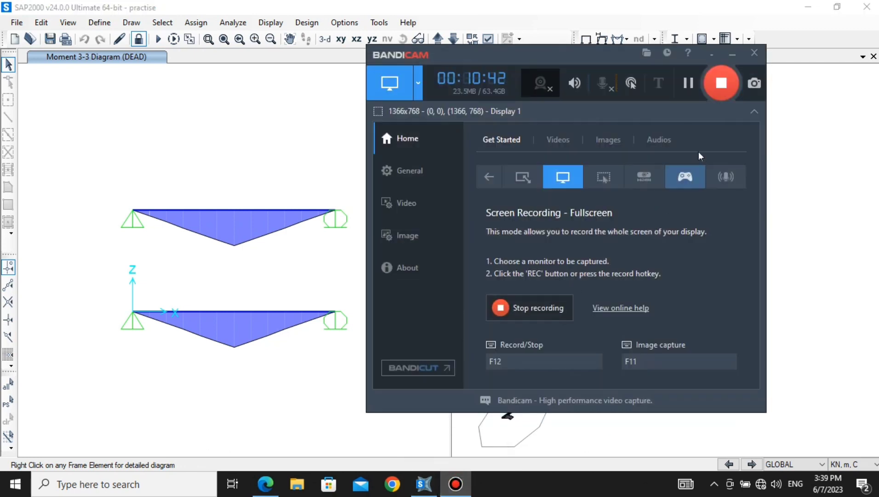